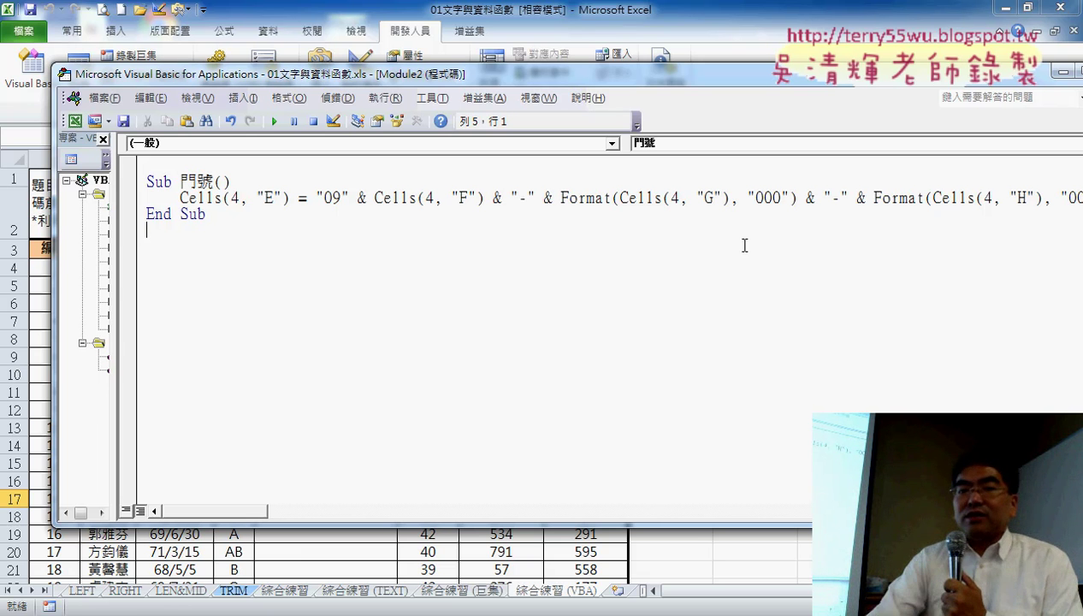
# - Break the long 門號 statement before its second Format call, triggering an 'expected expression' compile error
pyautogui.doubleClick(495, 199)
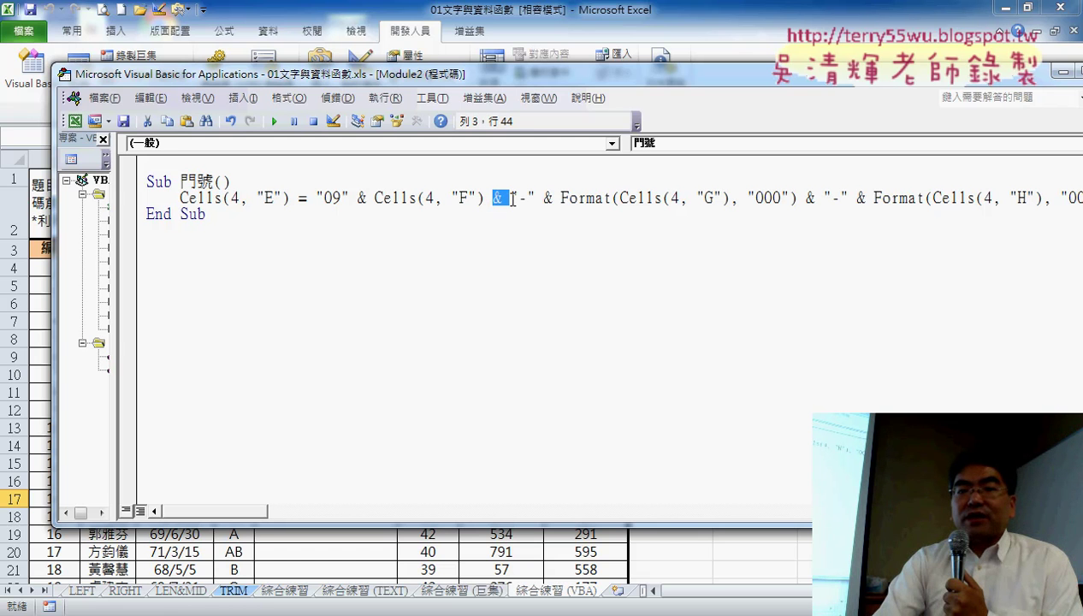
pyautogui.doubleClick(548, 197)
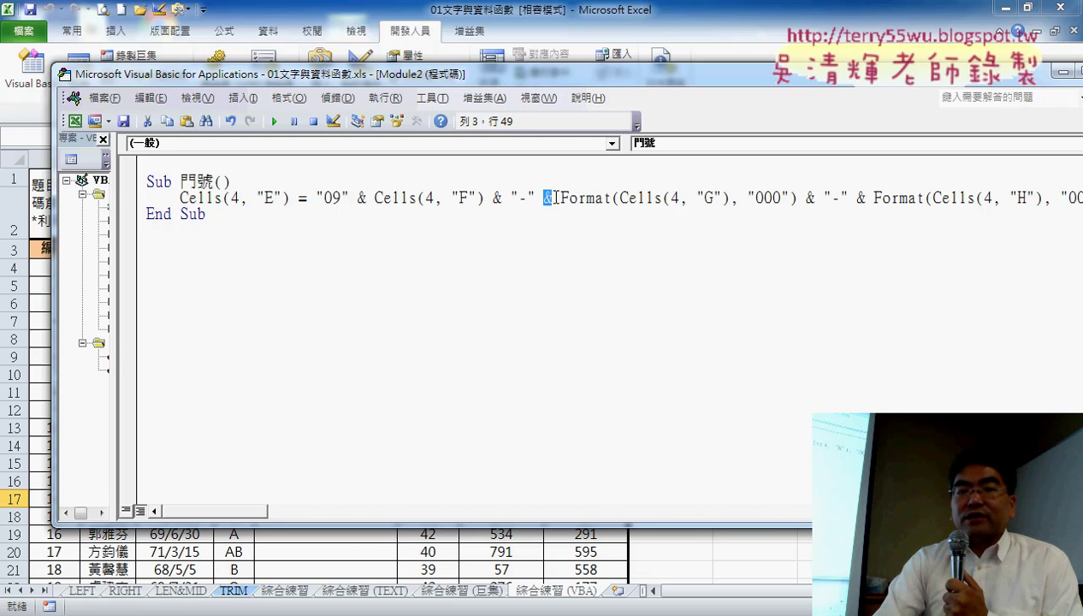
pyautogui.doubleClick(859, 198)
pyautogui.doubleClick(809, 198)
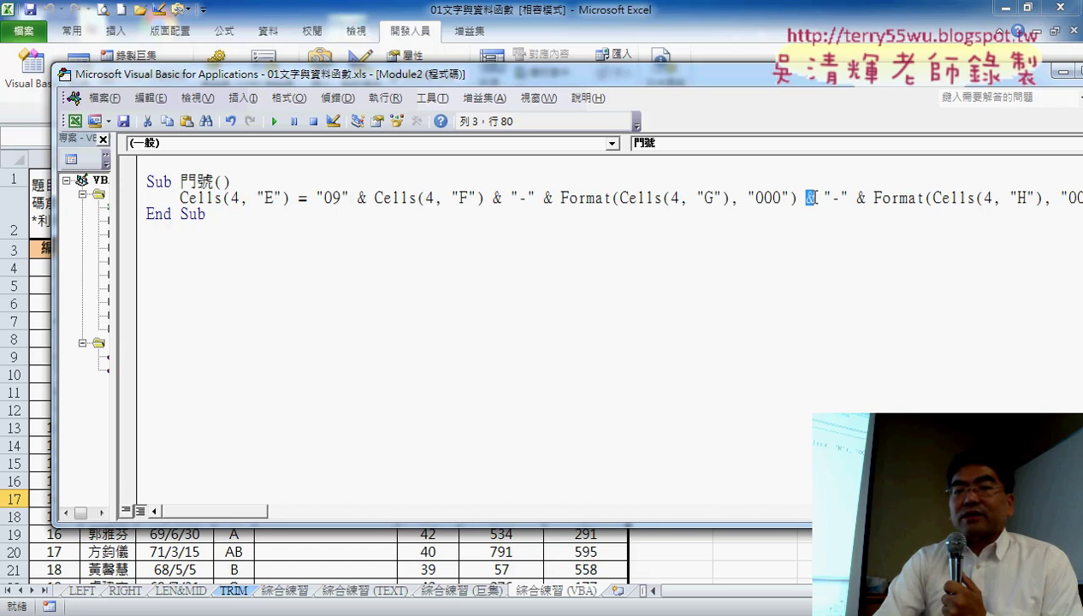
pyautogui.doubleClick(868, 198)
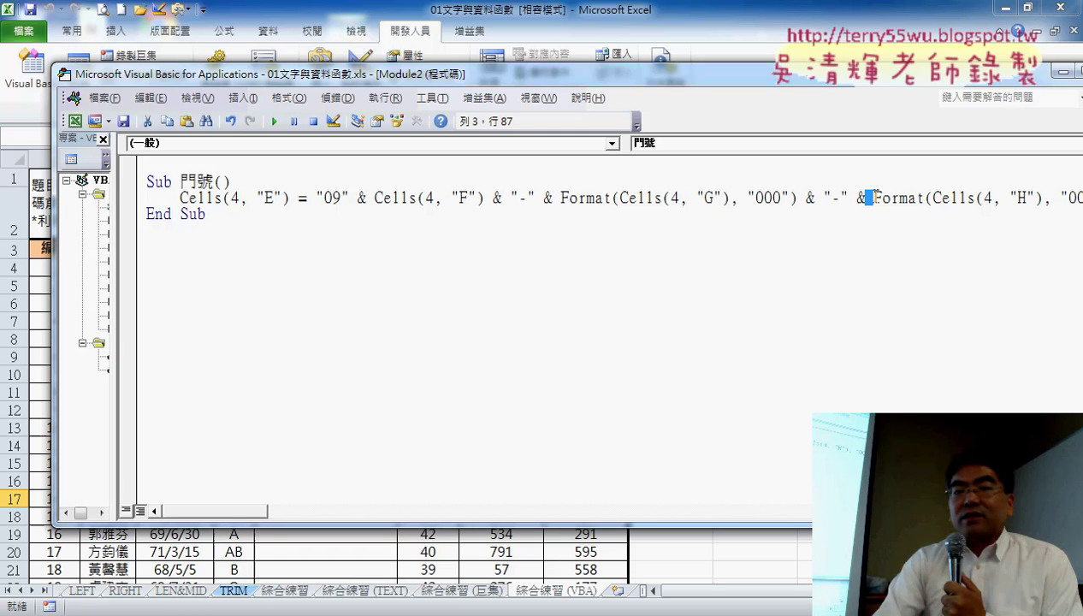
pyautogui.press('Return')
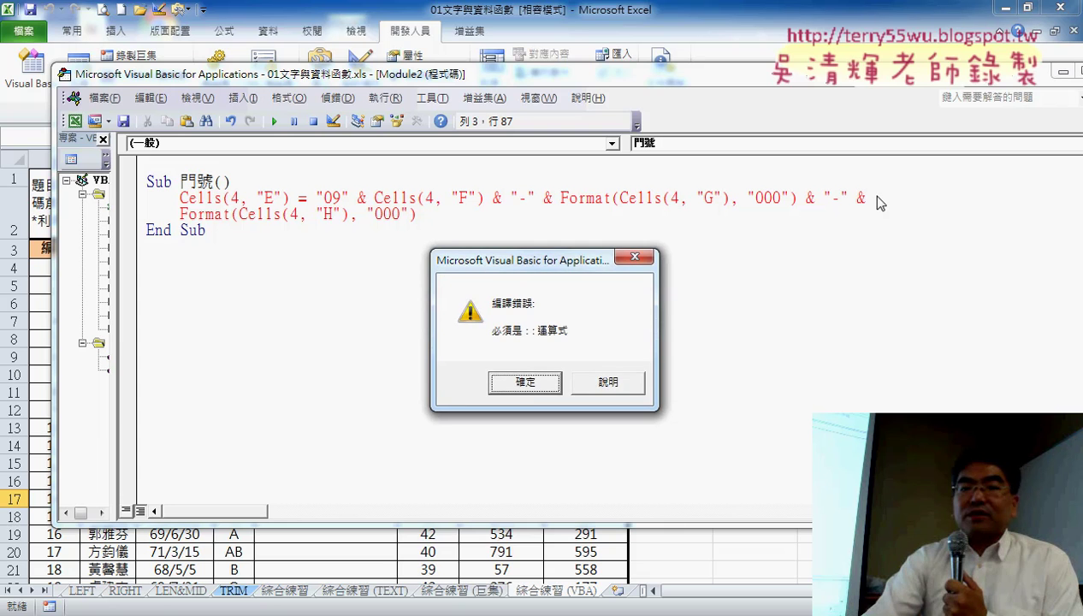
# - Dismiss the error and rewrap the line with '& _' so Format(Cells(4, "H"), "000") continues below
pyautogui.click(526, 382)
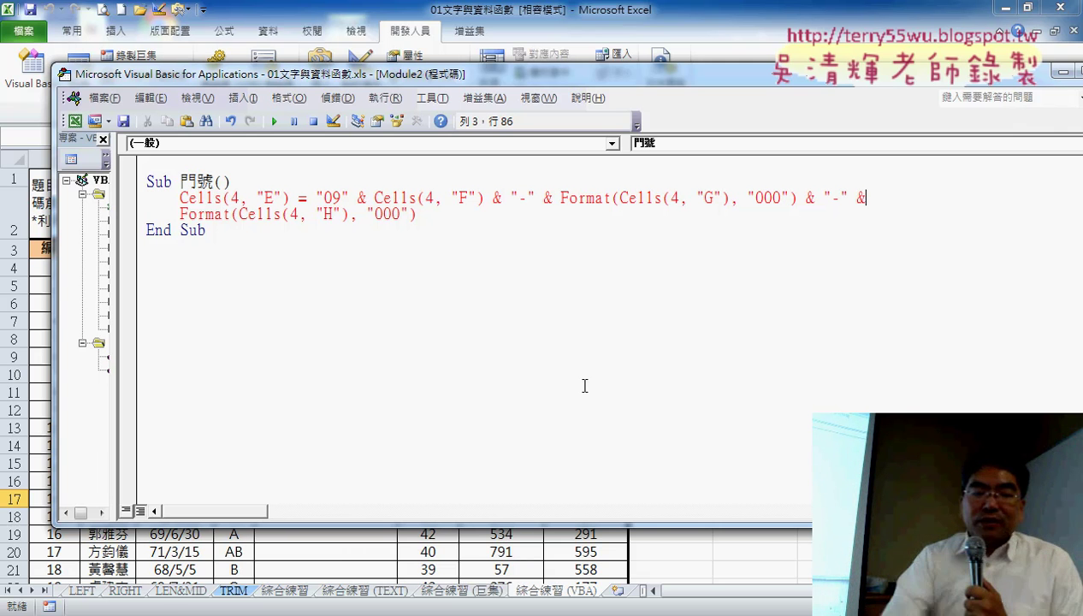
pyautogui.press('Delete')
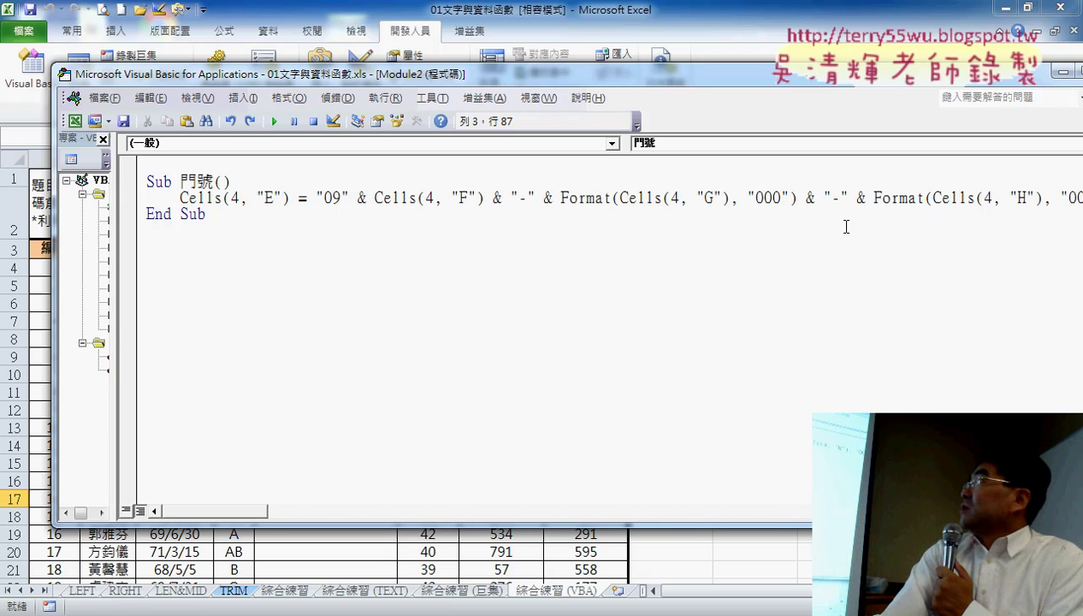
pyautogui.moveTo(871, 198); pyautogui.dragTo(864, 198)
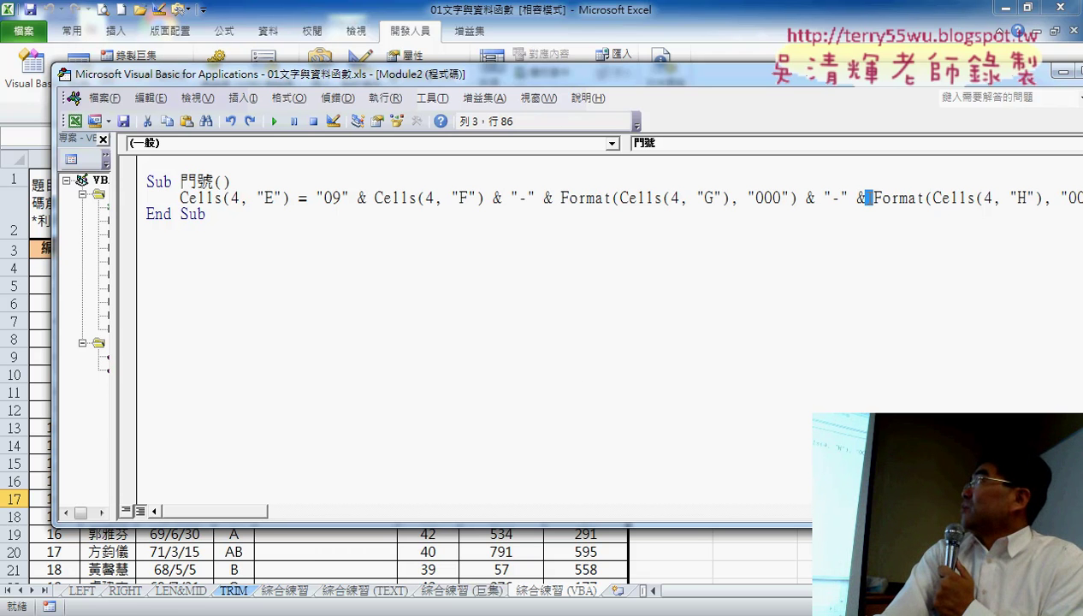
pyautogui.click(876, 198)
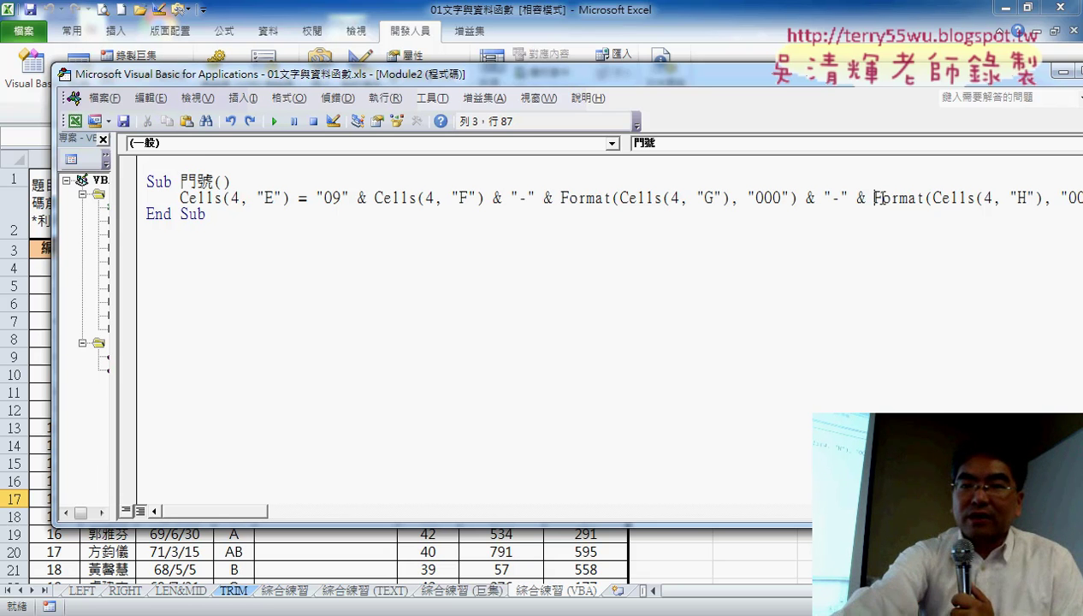
pyautogui.write('_')
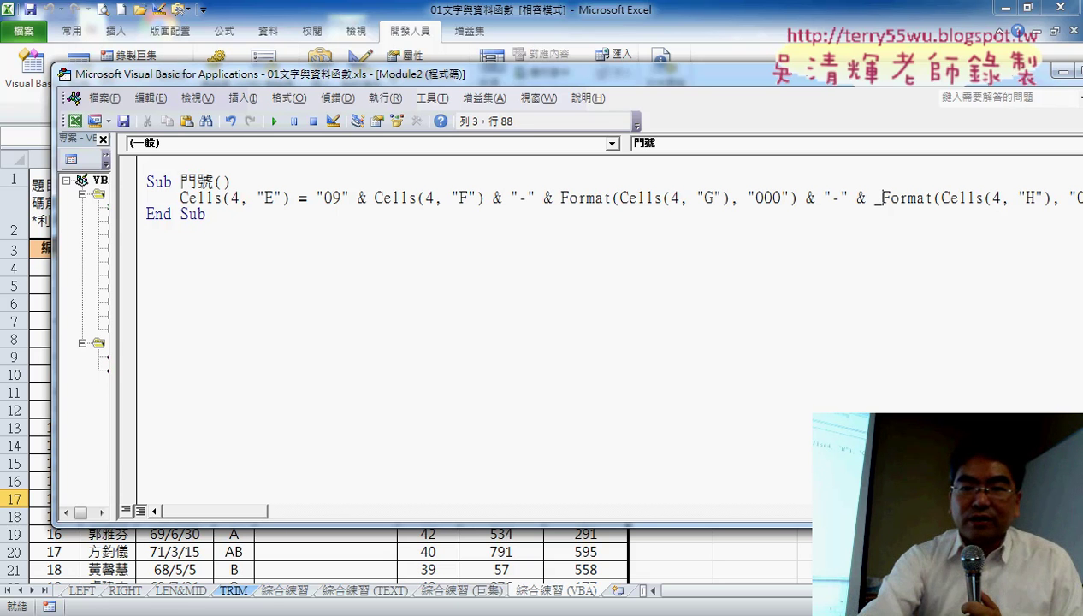
pyautogui.press('Return')
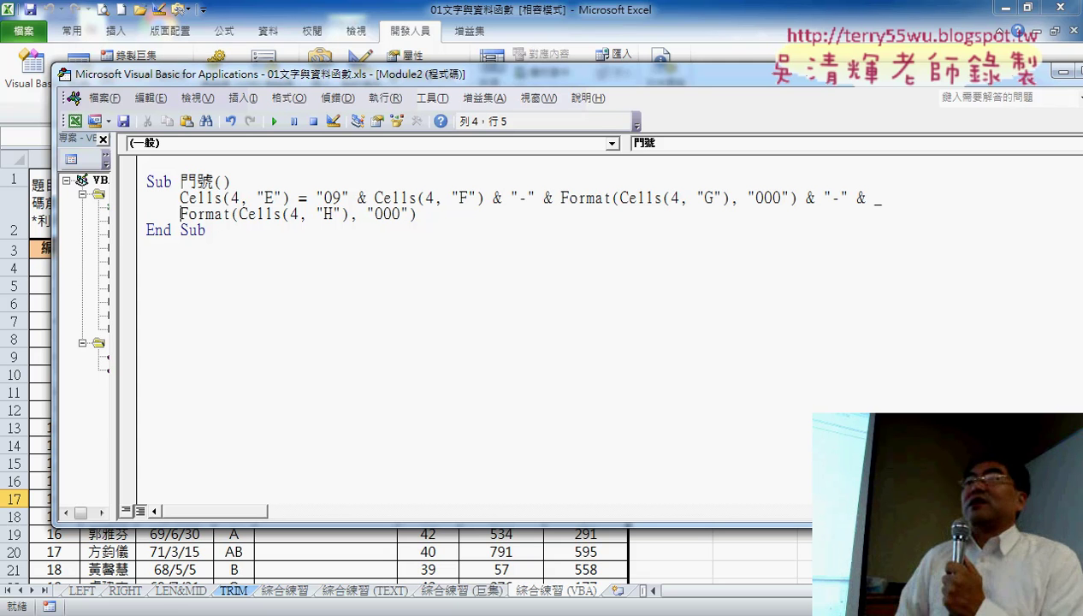
pyautogui.press('BackSpace')
pyautogui.press('BackSpace')
pyautogui.press('BackSpace')
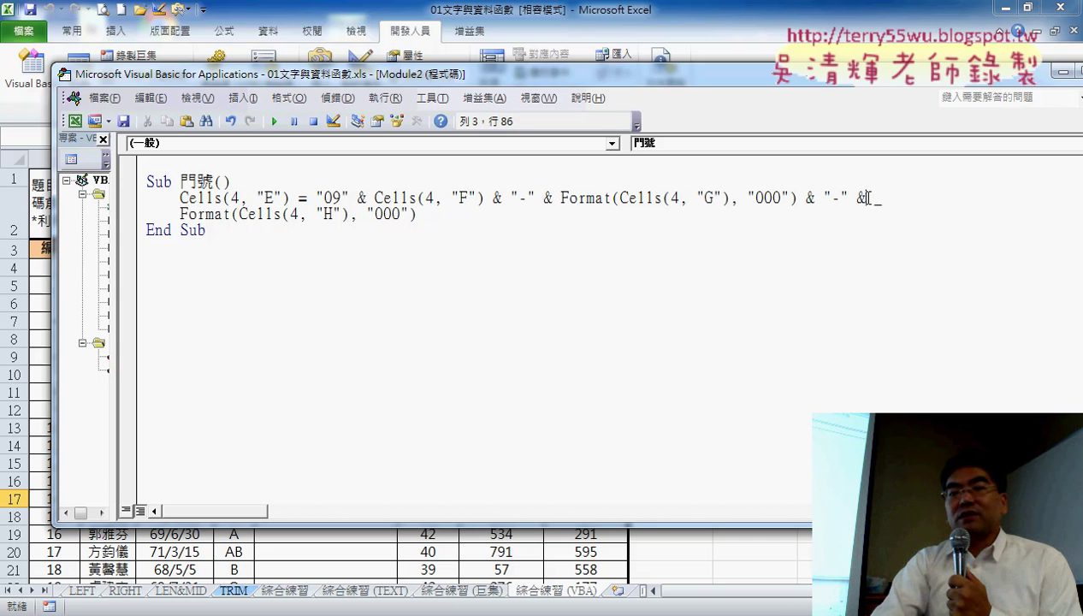
pyautogui.moveTo(863, 198); pyautogui.dragTo(889, 198)
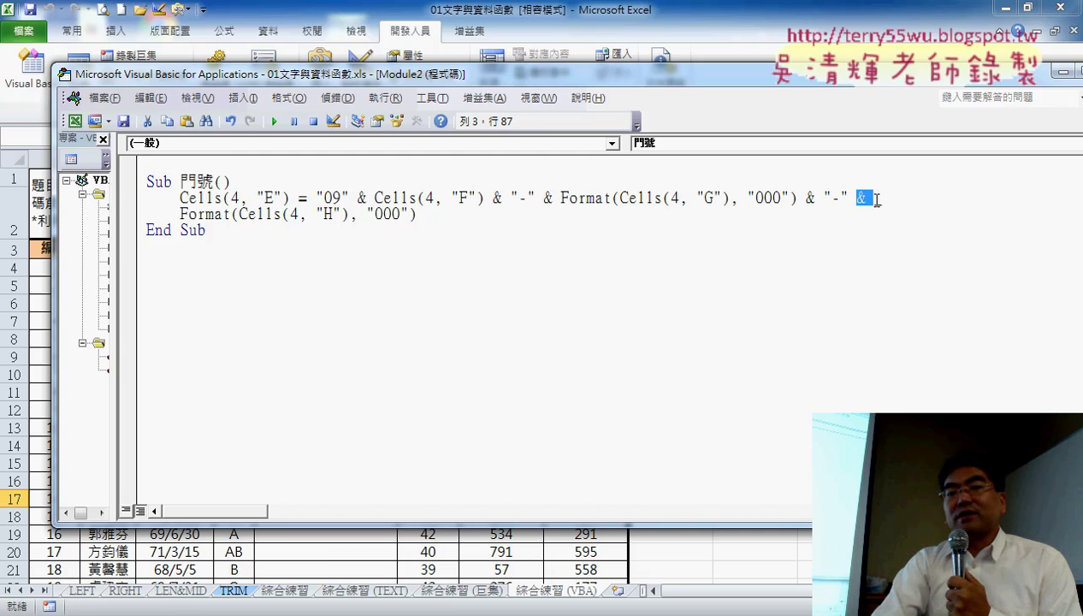
pyautogui.moveTo(858, 199); pyautogui.dragTo(879, 199)
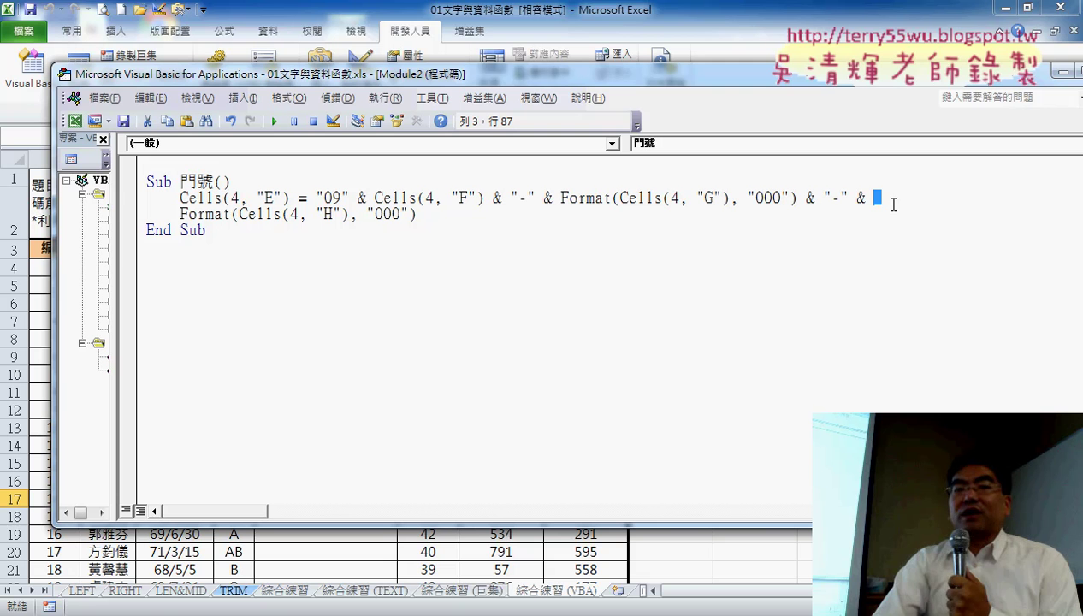
pyautogui.write('_')
pyautogui.click(231, 181)
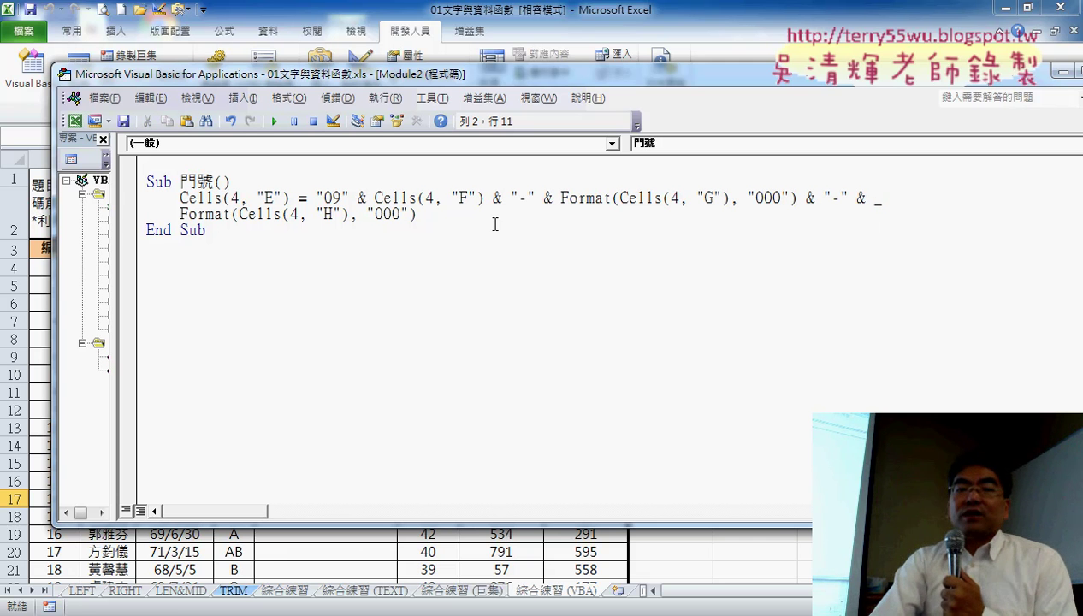
pyautogui.moveTo(456, 80); pyautogui.dragTo(787, 107)
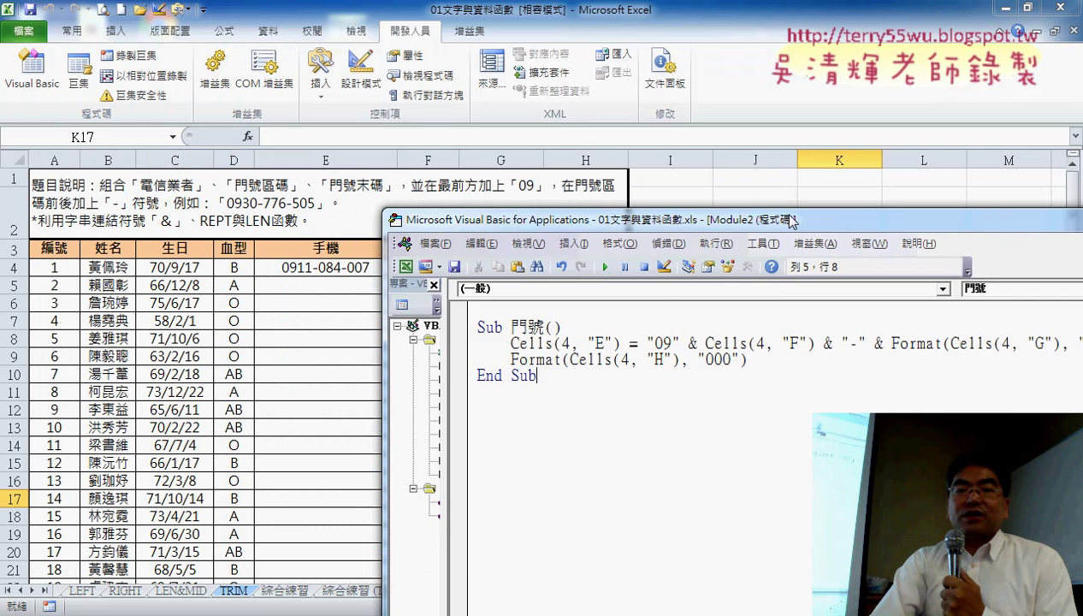
# - Duplicate the phone statement below itself and change its three row-4 references to 5
pyautogui.moveTo(747, 240); pyautogui.dragTo(448, 221)
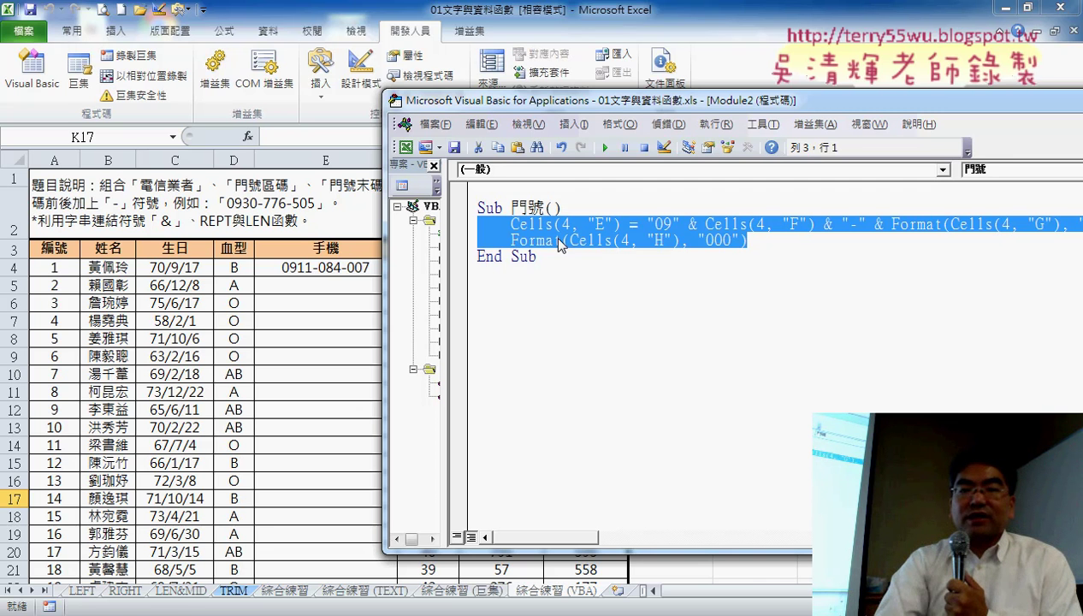
pyautogui.click(768, 241)
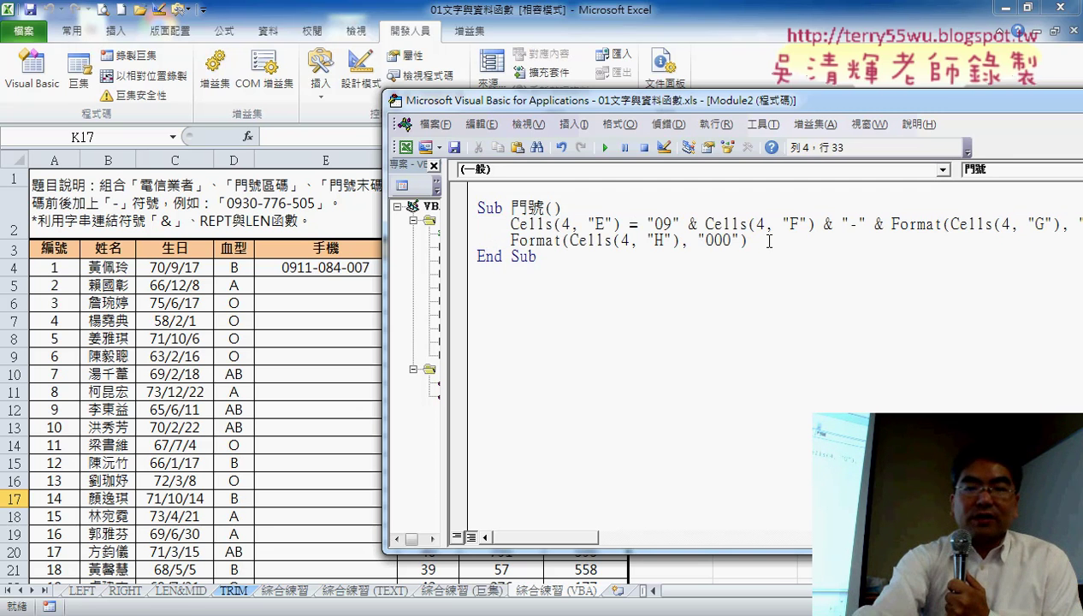
pyautogui.press('Return')
pyautogui.hotkey('ctrl', 'v')
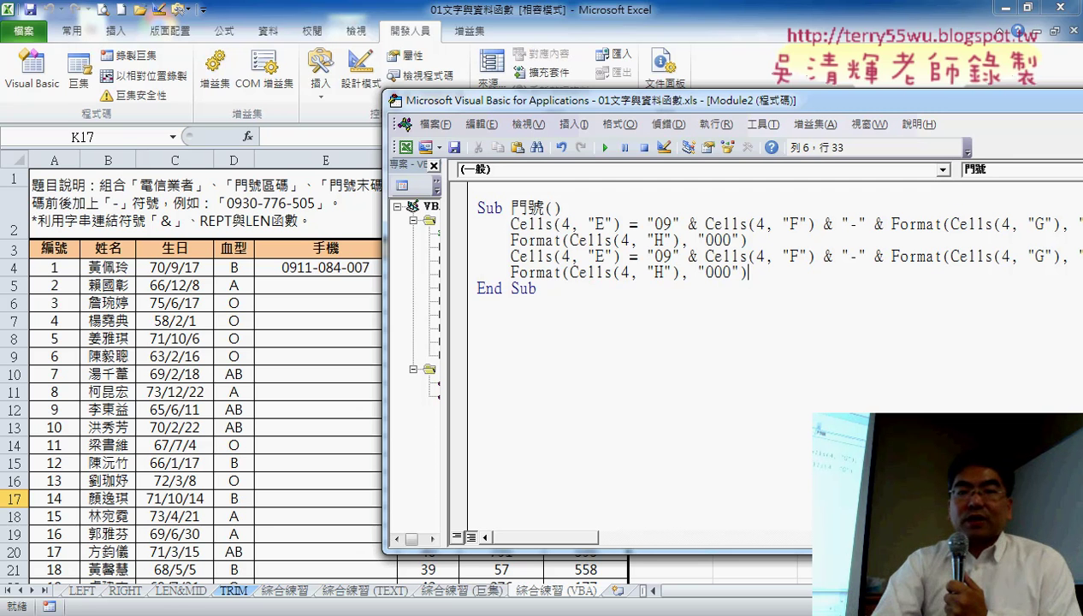
pyautogui.doubleClick(571, 255)
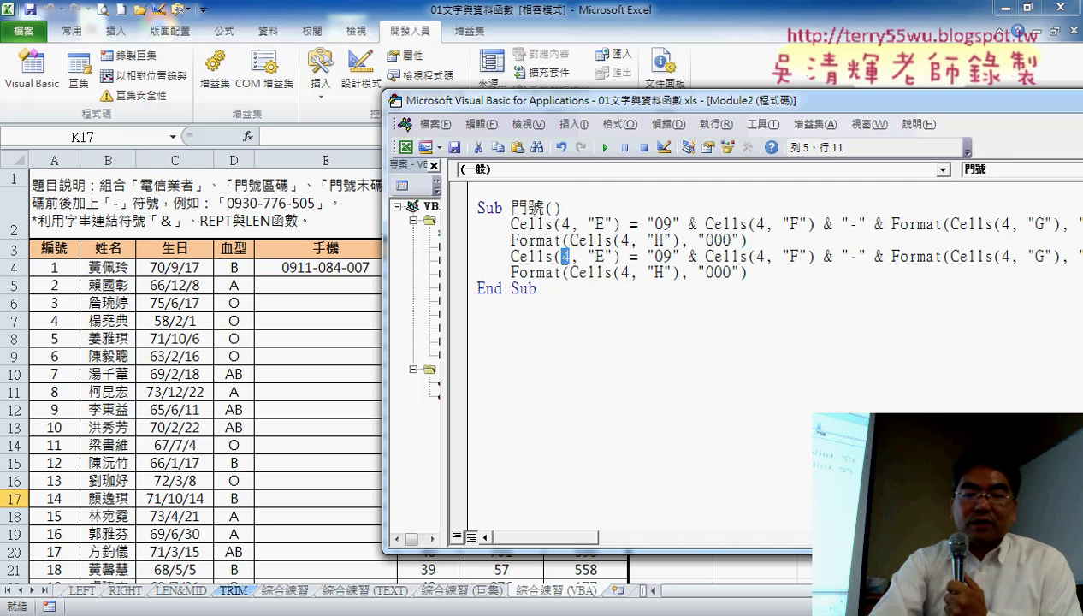
pyautogui.write('5')
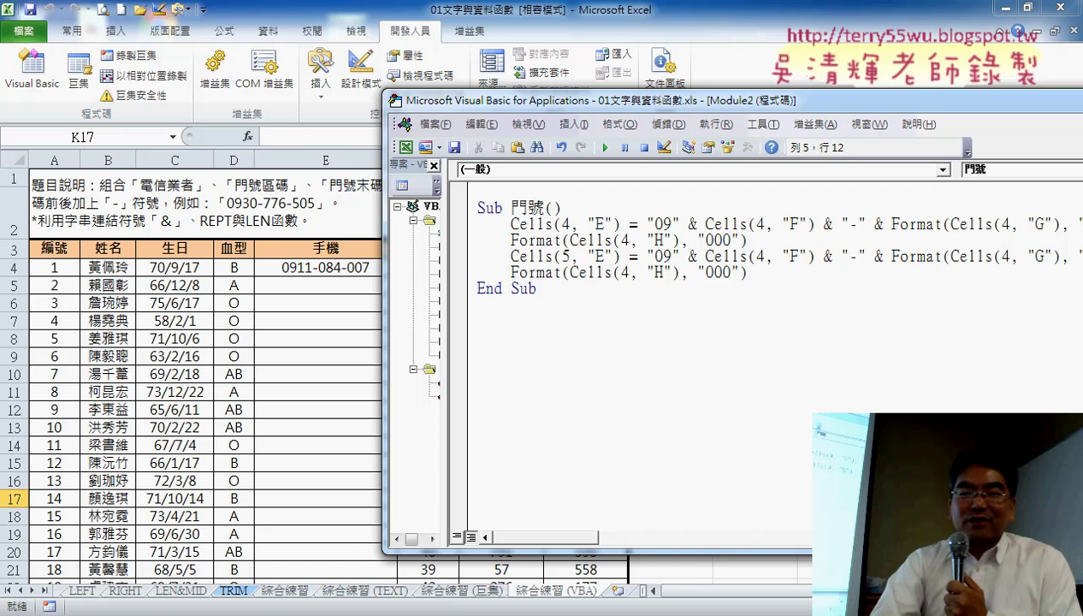
pyautogui.doubleClick(758, 256)
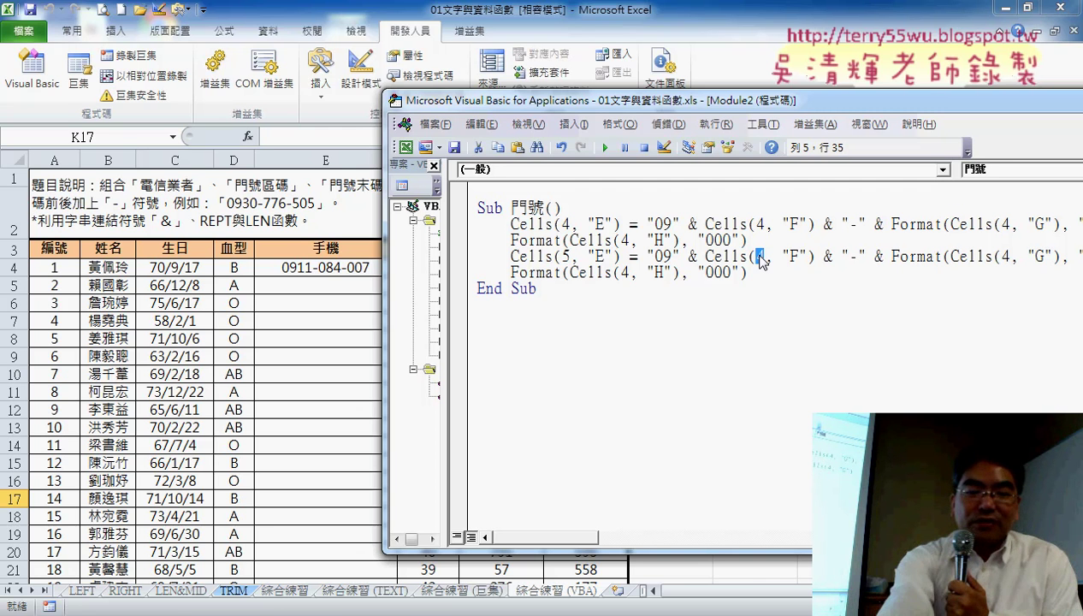
pyautogui.write('5')
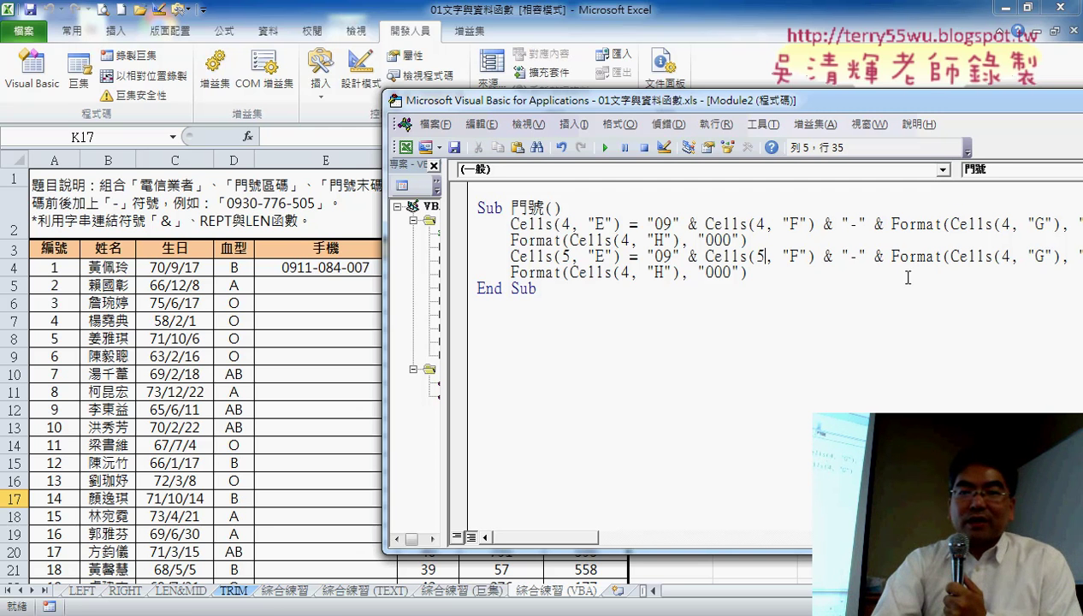
pyautogui.doubleClick(1004, 257)
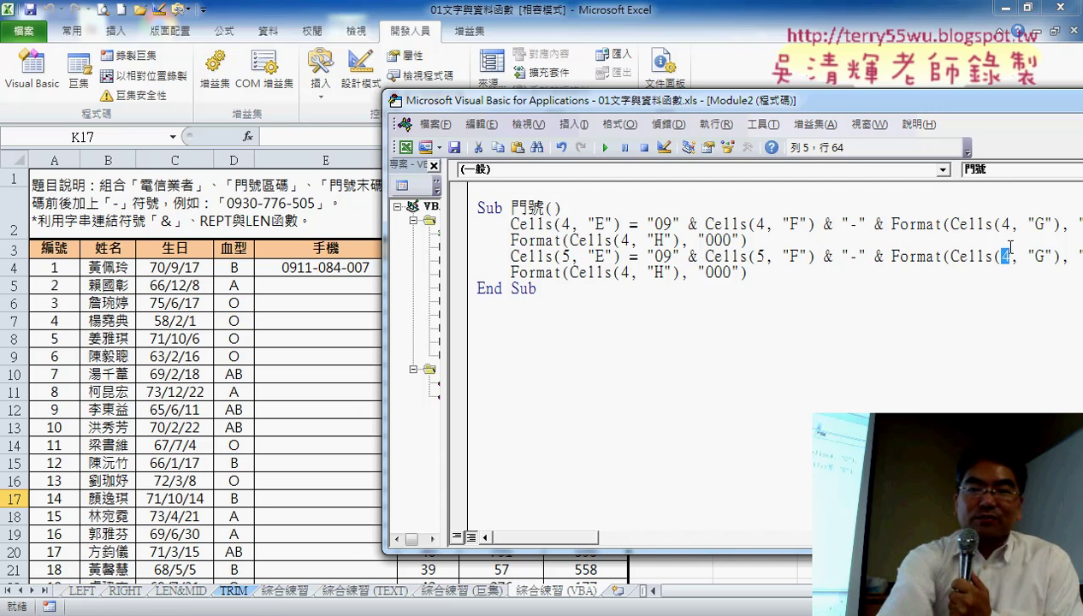
pyautogui.write('5')
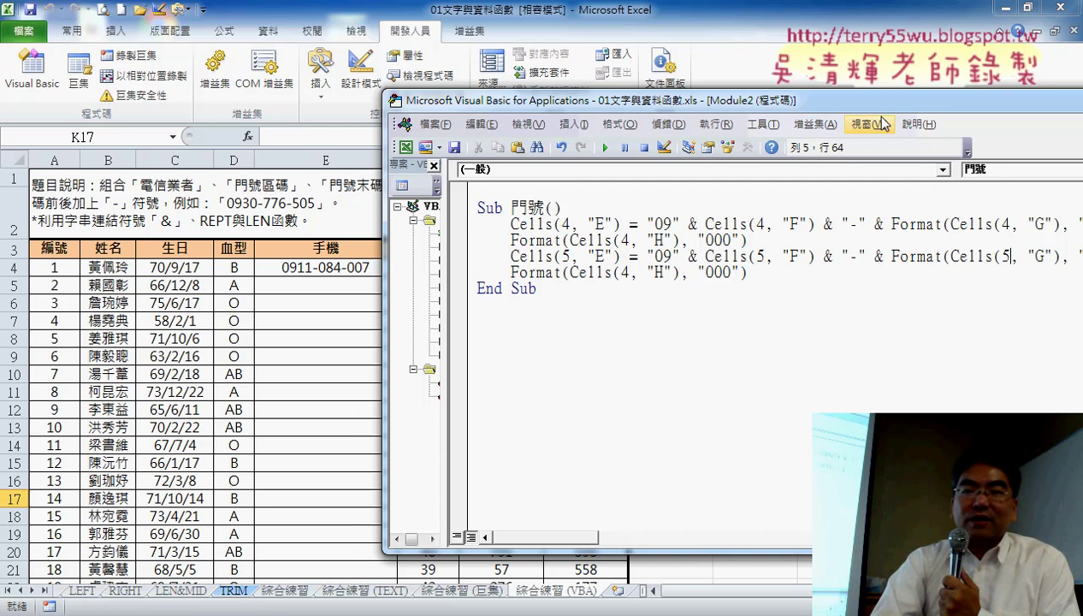
pyautogui.moveTo(865, 100); pyautogui.dragTo(727, 105)
pyautogui.moveTo(951, 102); pyautogui.dragTo(829, 109)
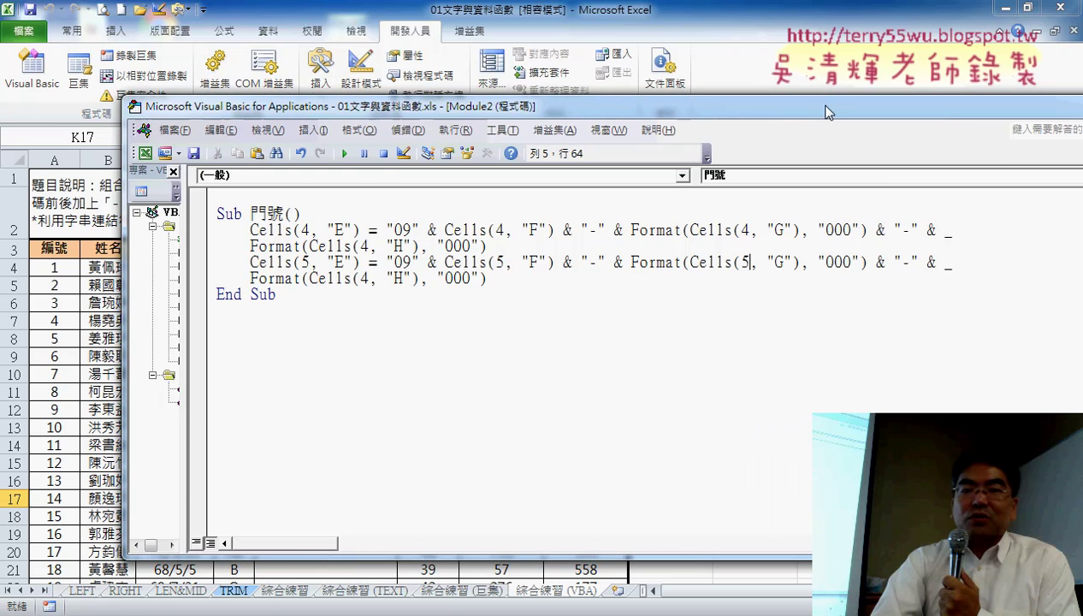
pyautogui.moveTo(692, 108); pyautogui.dragTo(974, 121)
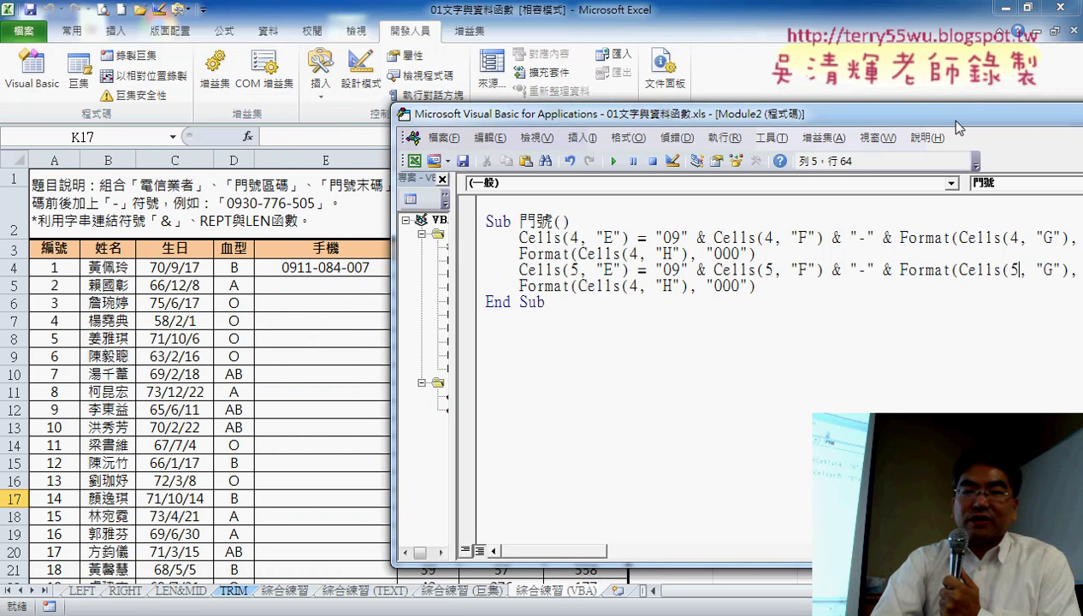
pyautogui.click(628, 167)
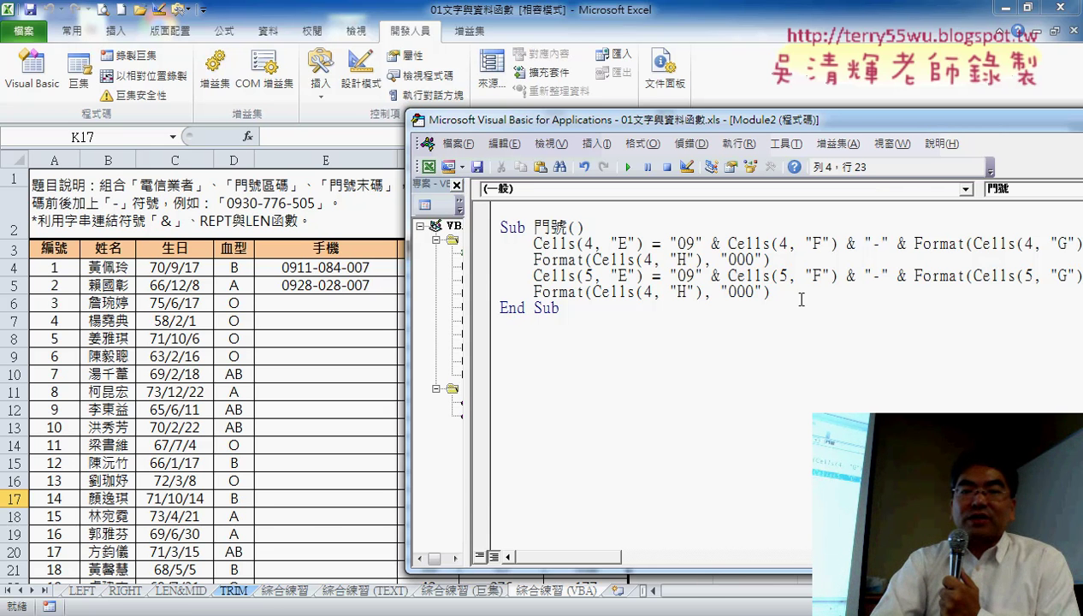
# - Delete the duplicated row-5 Cells statement
pyautogui.moveTo(774, 292); pyautogui.dragTo(492, 275)
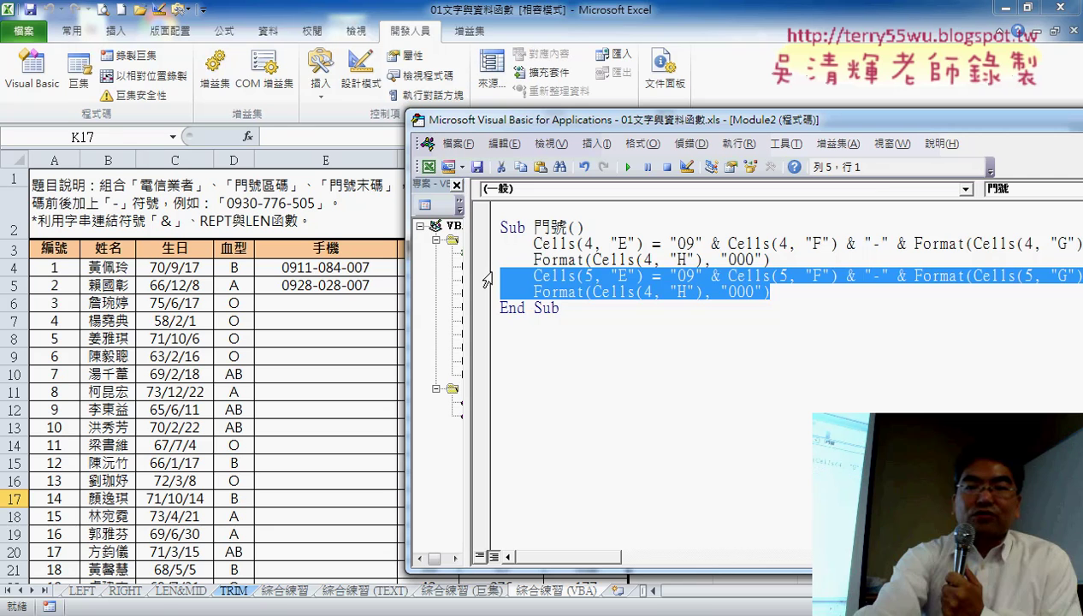
pyautogui.press('Delete')
pyautogui.press('BackSpace')
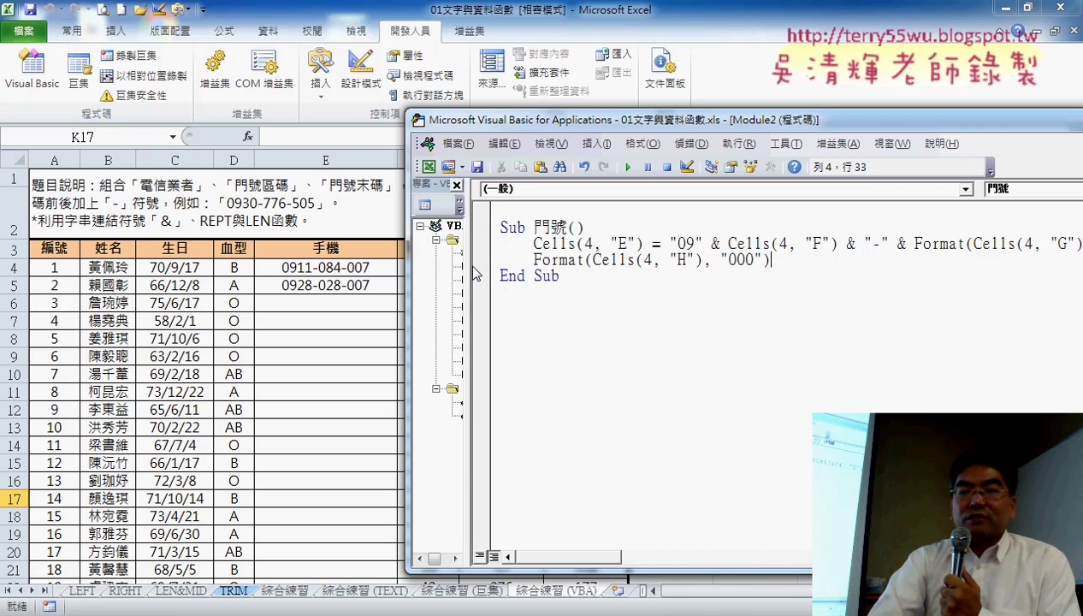
# - Add an indented blank line under Sub 門號() and remove the extra blank line above it
pyautogui.click(603, 229)
pyautogui.press('Return')
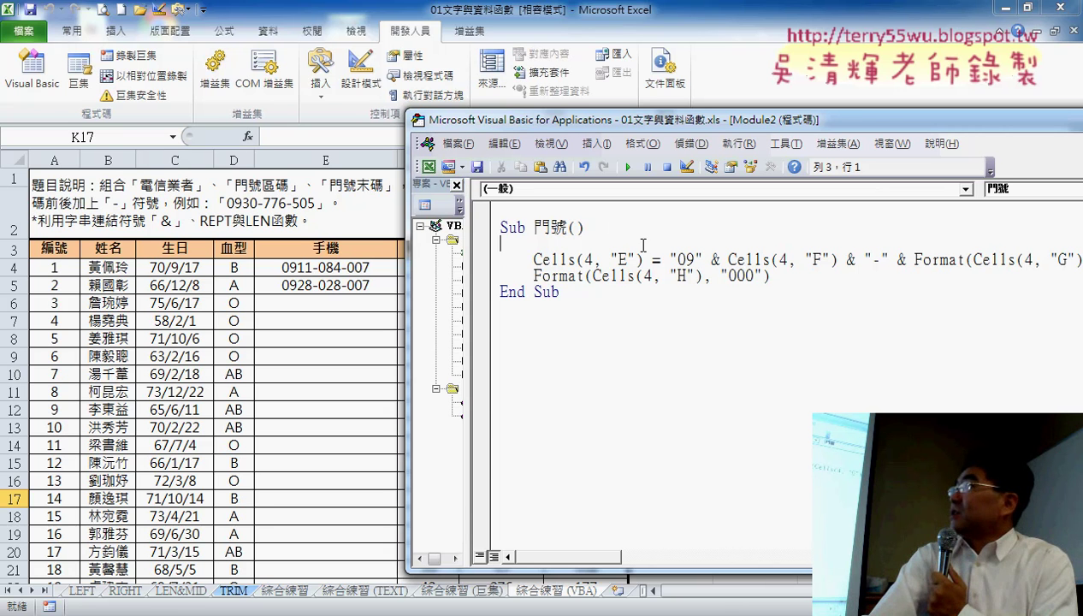
pyautogui.click(582, 213)
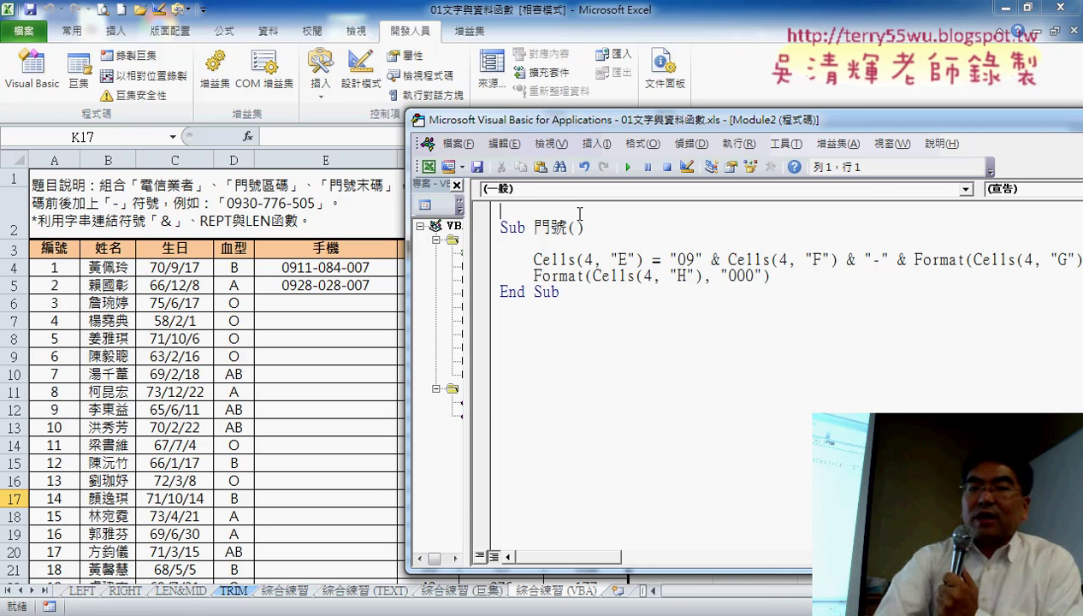
pyautogui.press('Delete')
pyautogui.click(597, 227)
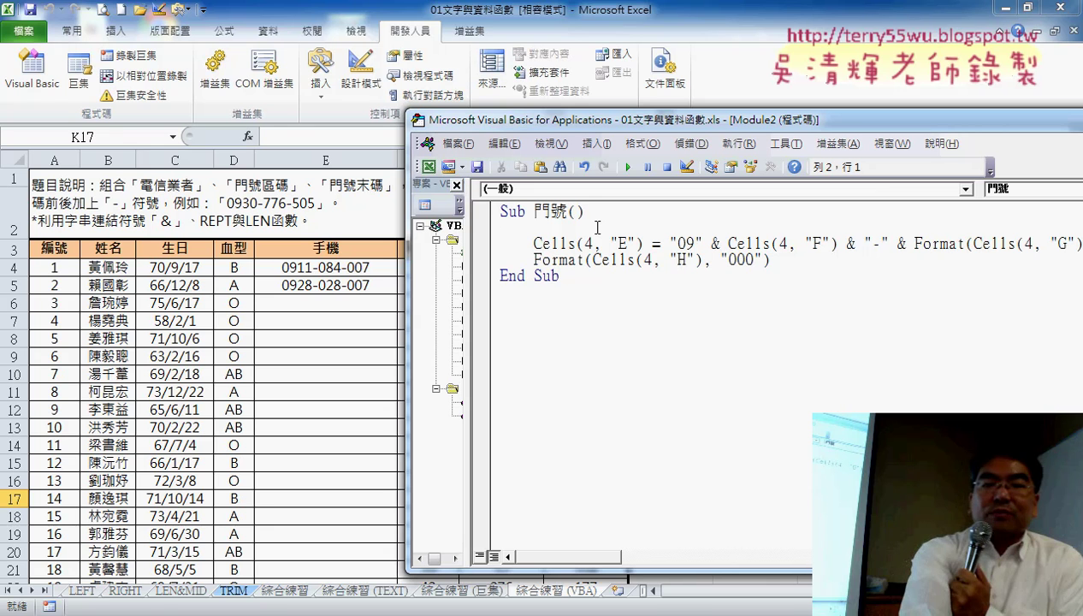
pyautogui.press('Tab')
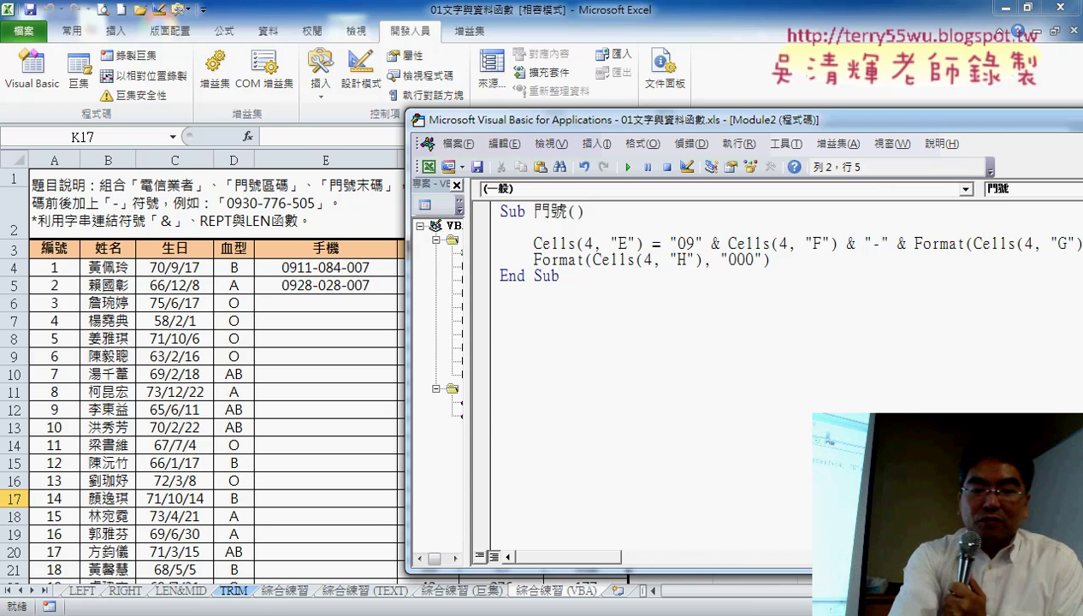
# - Type the loop header 'For i = 4 To 103' with a matching Next line below it
pyautogui.write('fo')
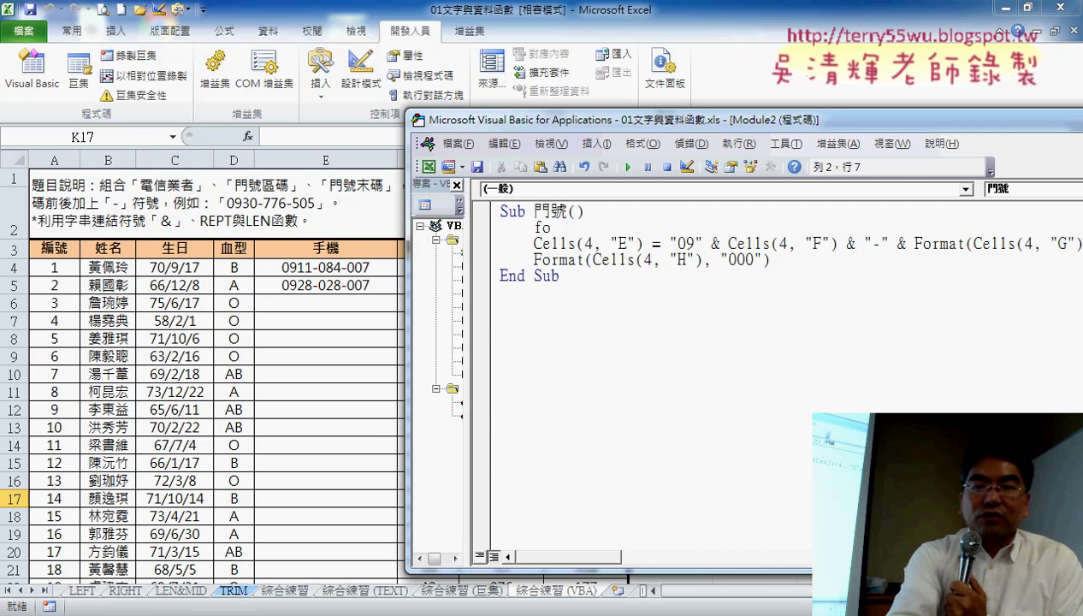
pyautogui.write('r ')
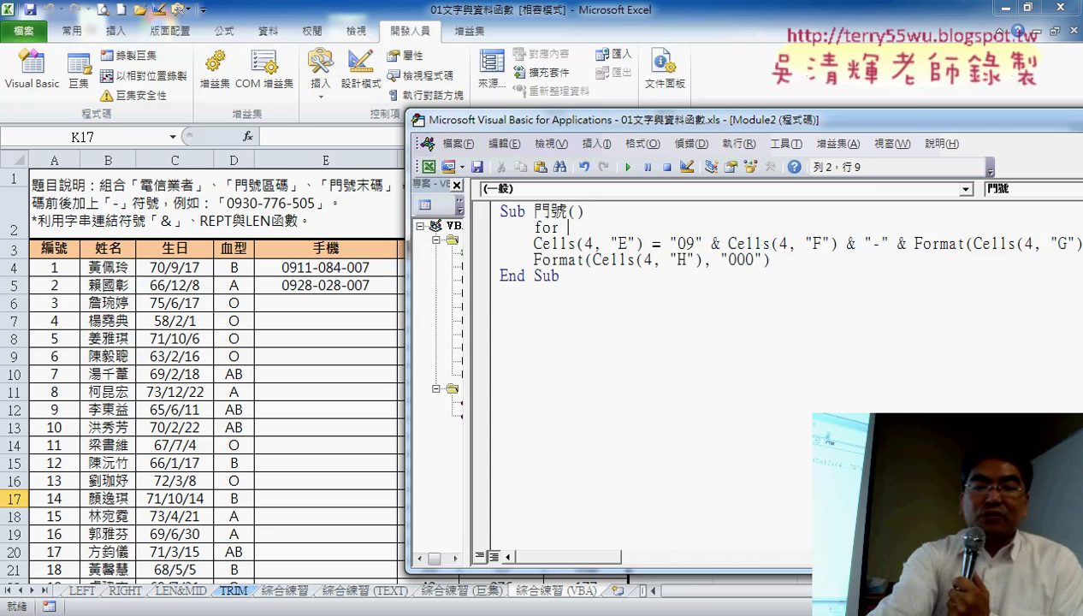
pyautogui.write('i=4 to')
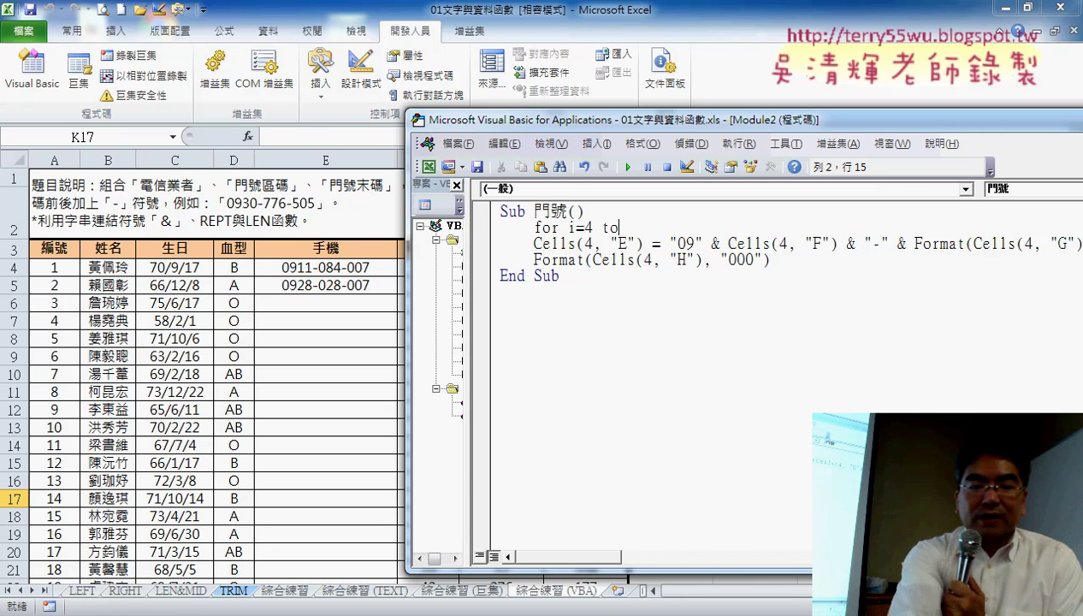
pyautogui.write(' 103')
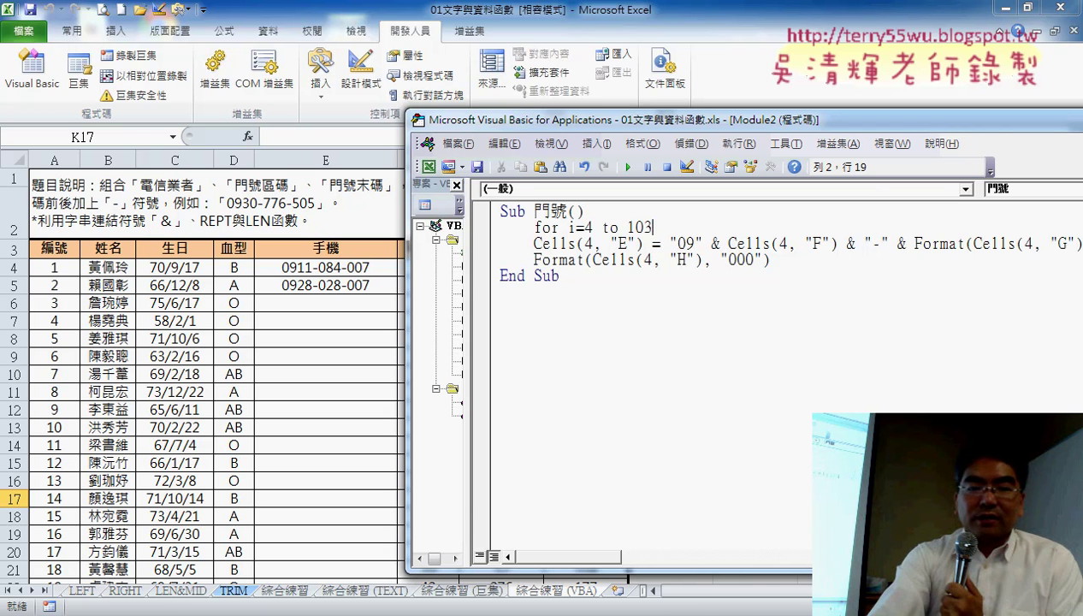
pyautogui.press('Return')
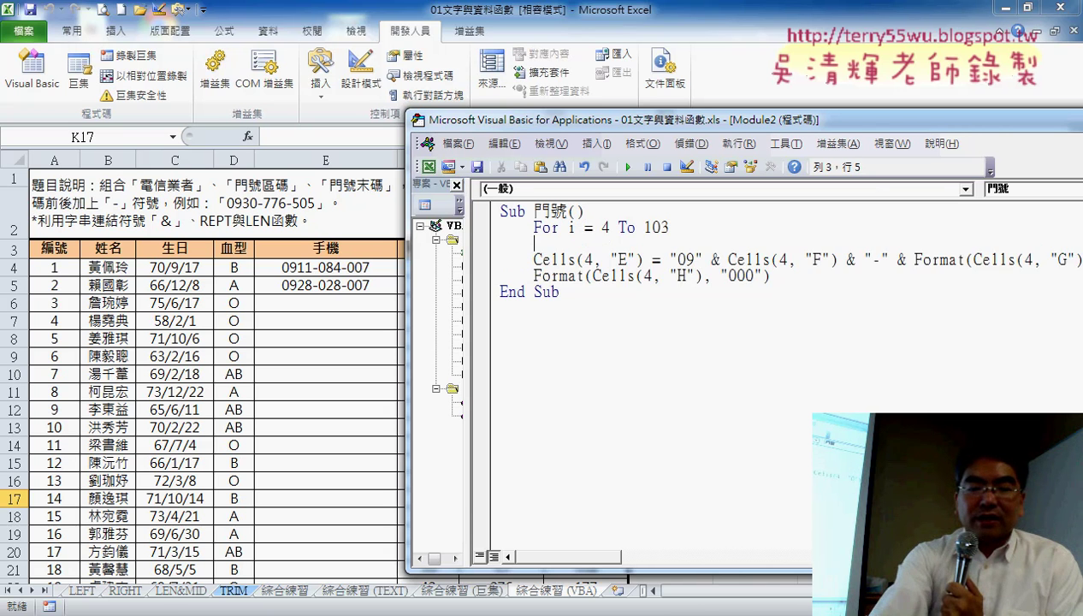
pyautogui.press('Return')
pyautogui.write('nex')
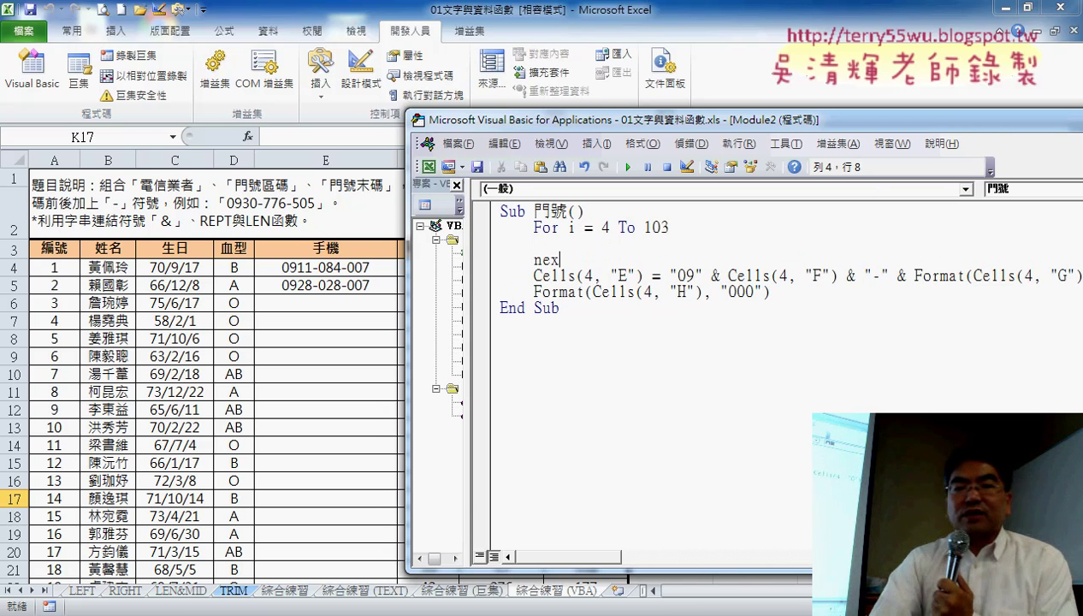
pyautogui.write('t')
pyautogui.click(618, 322)
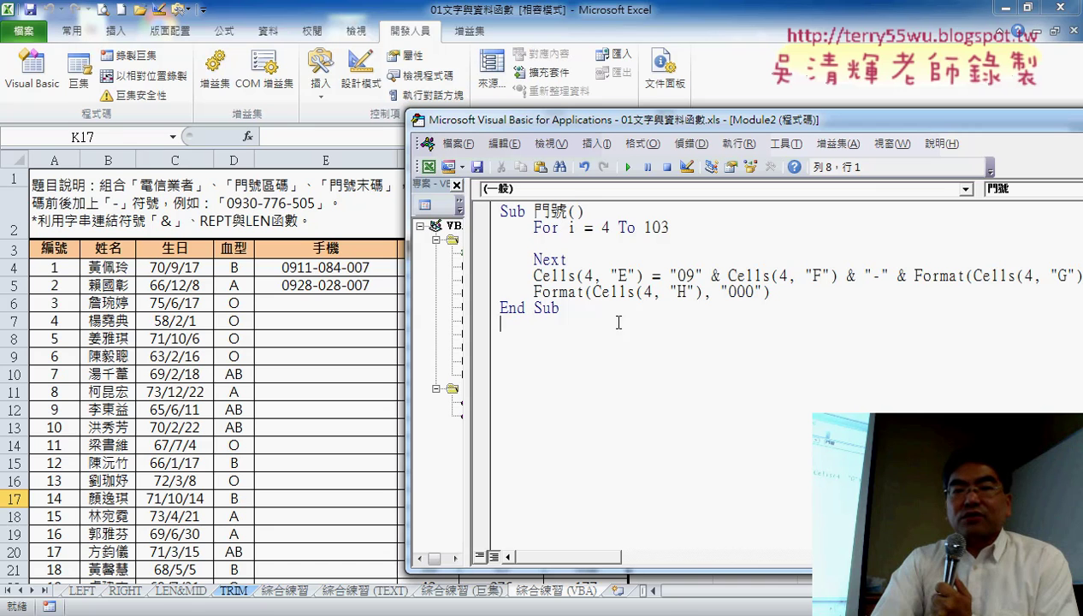
# - Point out the loop variable i, start value 4, Next line and end value 103
pyautogui.doubleClick(570, 227)
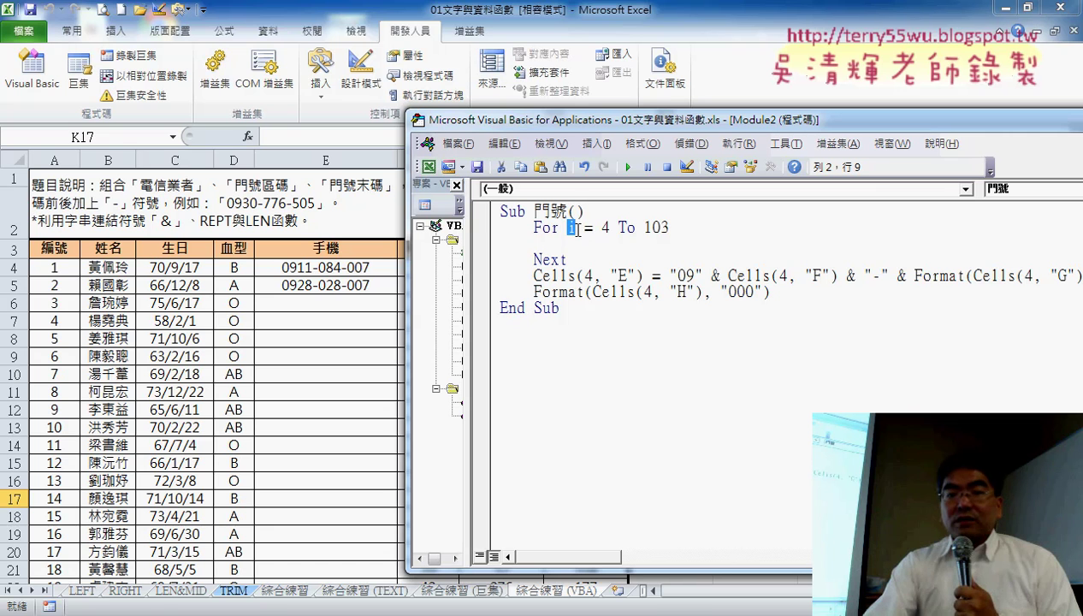
pyautogui.doubleClick(605, 228)
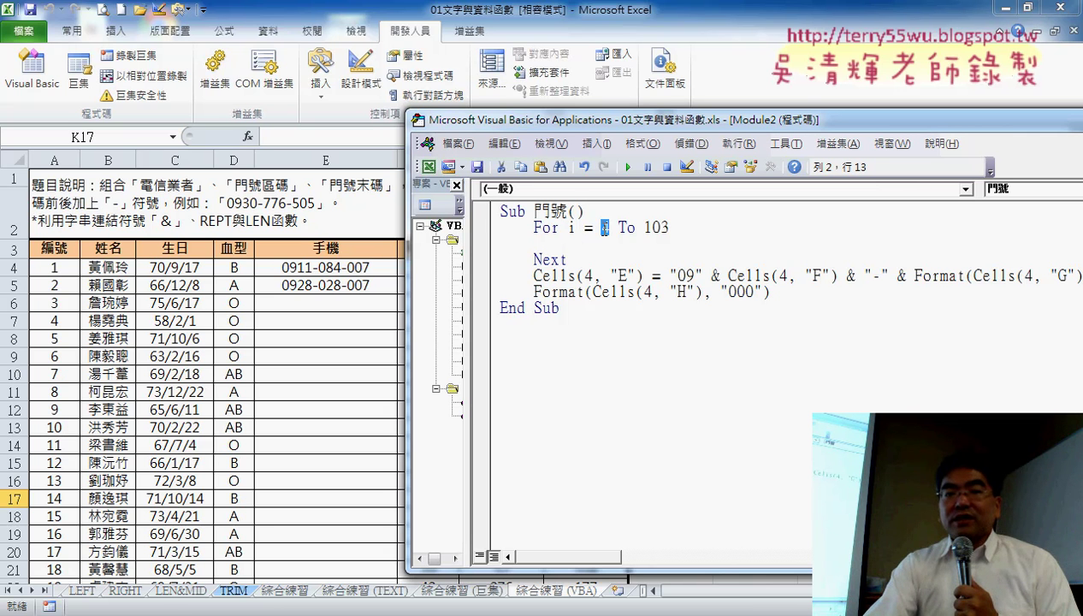
pyautogui.press('Left')
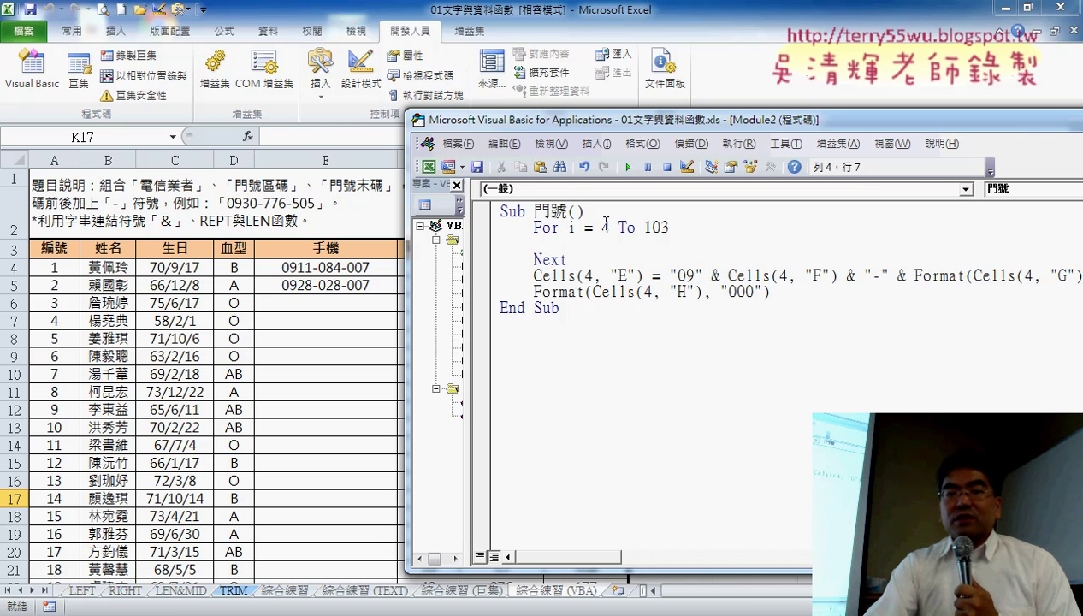
pyautogui.hotkey('shift', 'Right')
pyautogui.click(549, 259)
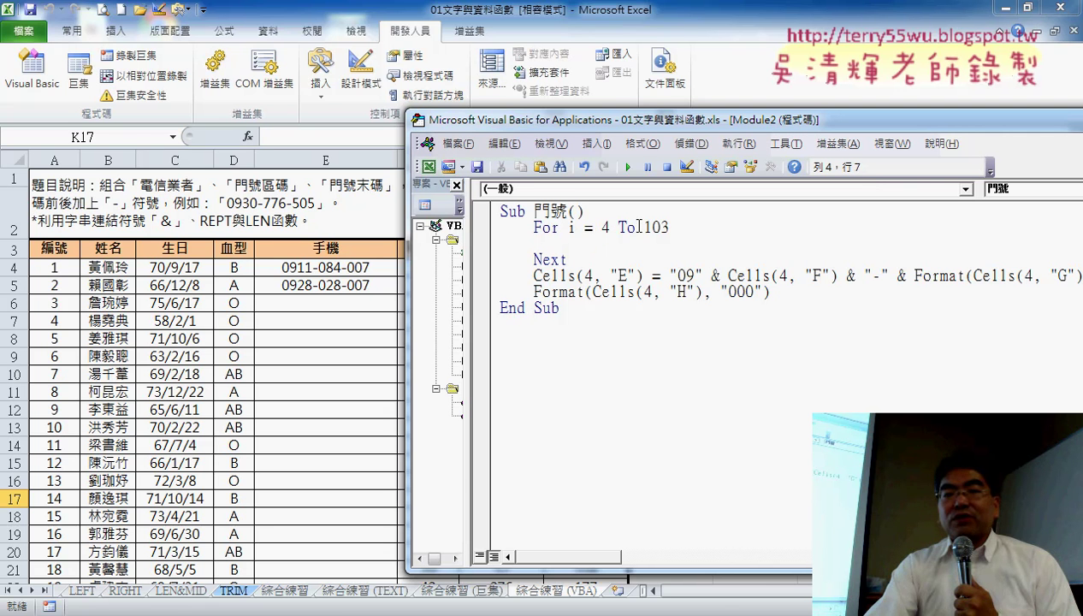
pyautogui.moveTo(673, 225); pyautogui.dragTo(604, 229)
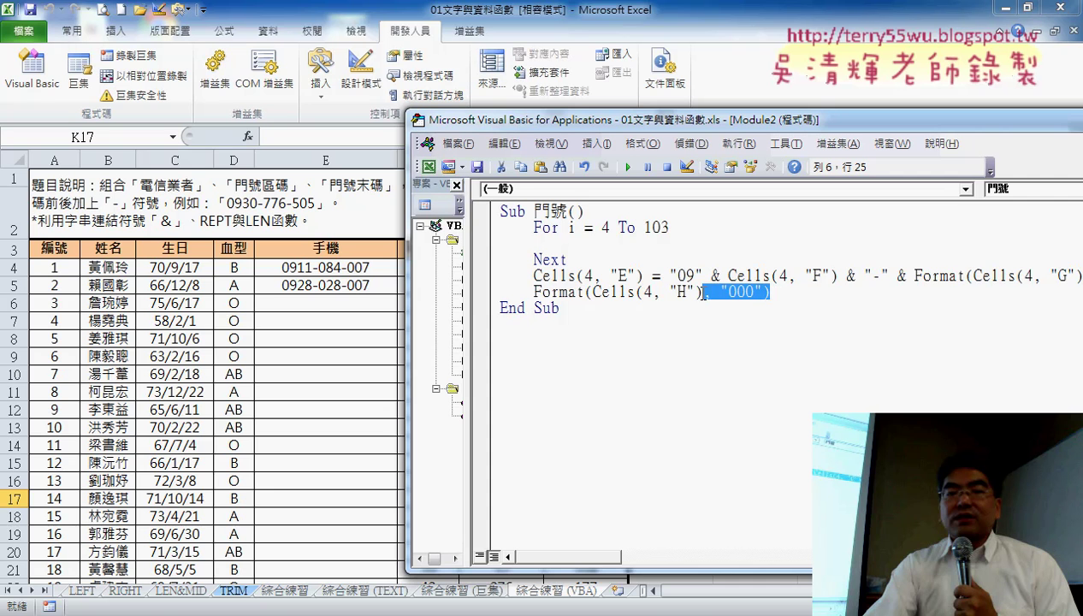
# - Move the phone statement between For and Next, indent it, and delete the blank line after Next
pyautogui.moveTo(775, 293); pyautogui.dragTo(501, 276)
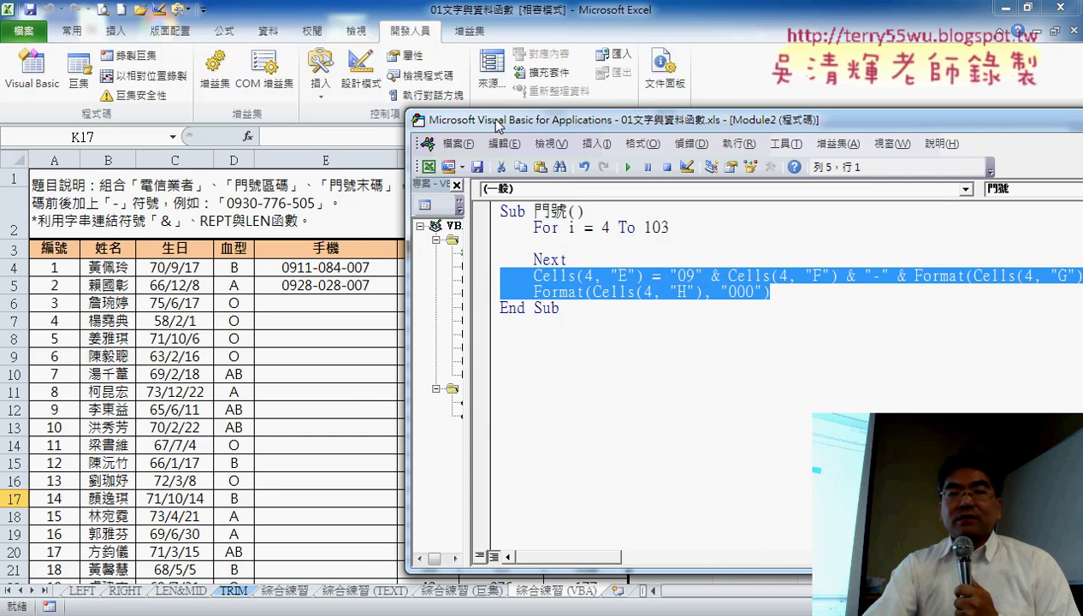
pyautogui.moveTo(496, 119); pyautogui.dragTo(240, 114)
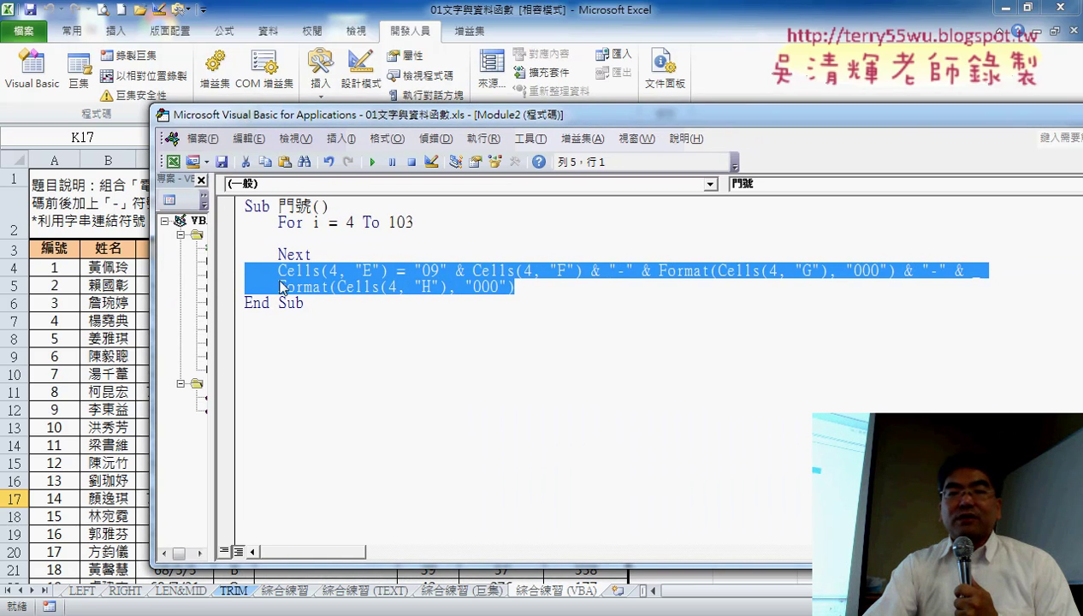
pyautogui.moveTo(304, 281); pyautogui.dragTo(243, 246)
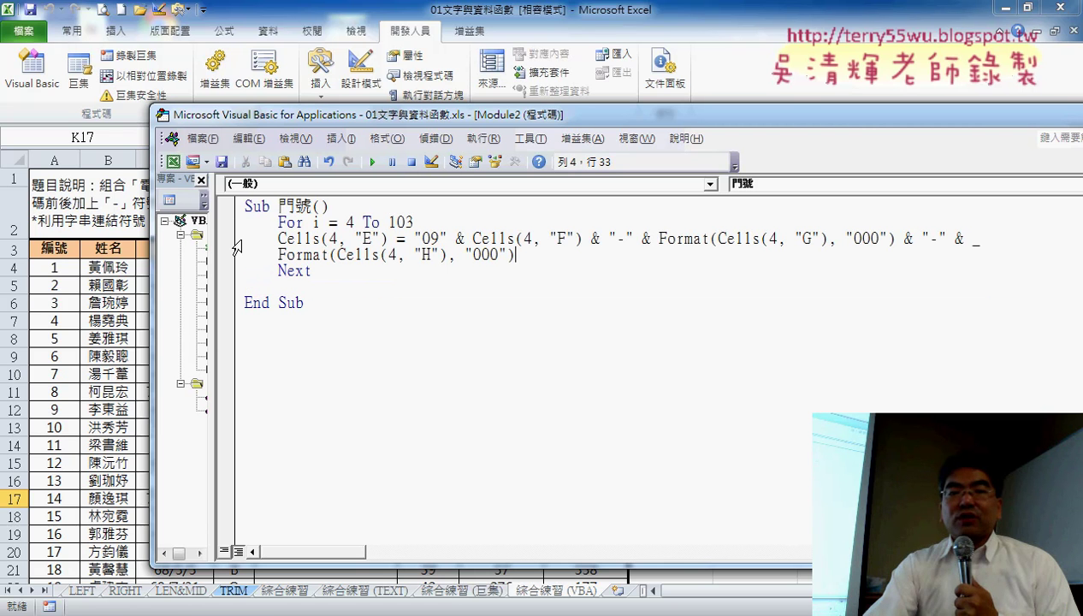
pyautogui.hotkey('shift', 'Home')
pyautogui.hotkey('shift', 'Up')
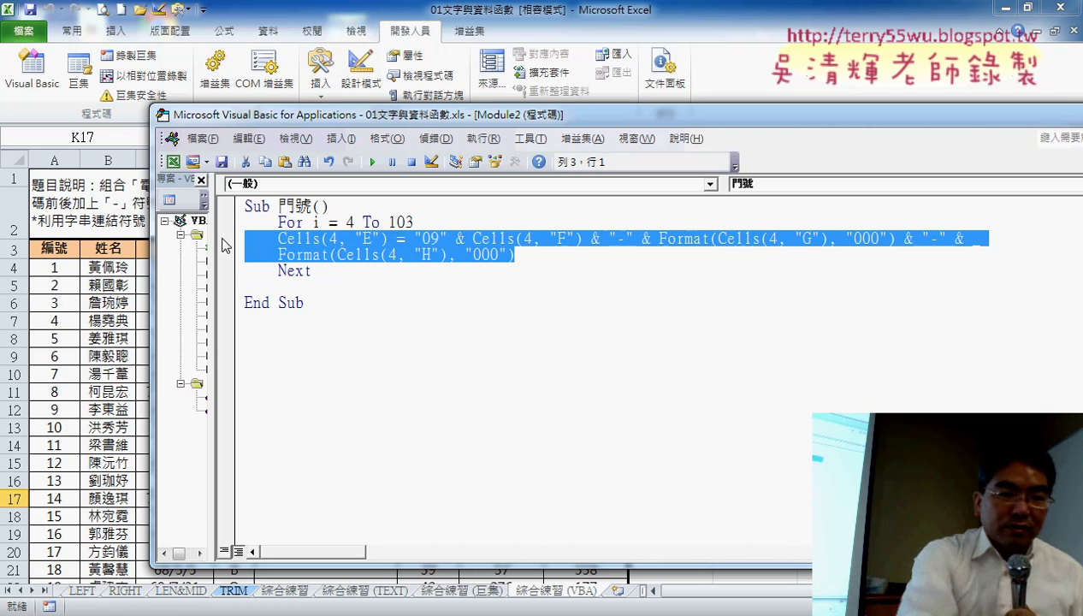
pyautogui.press('Tab')
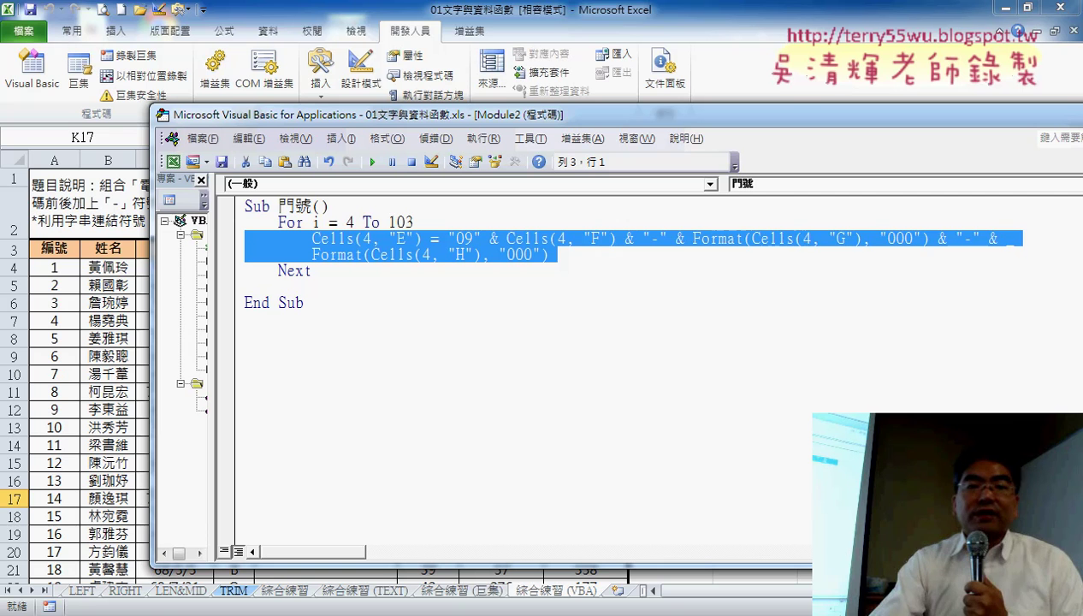
pyautogui.click(335, 272)
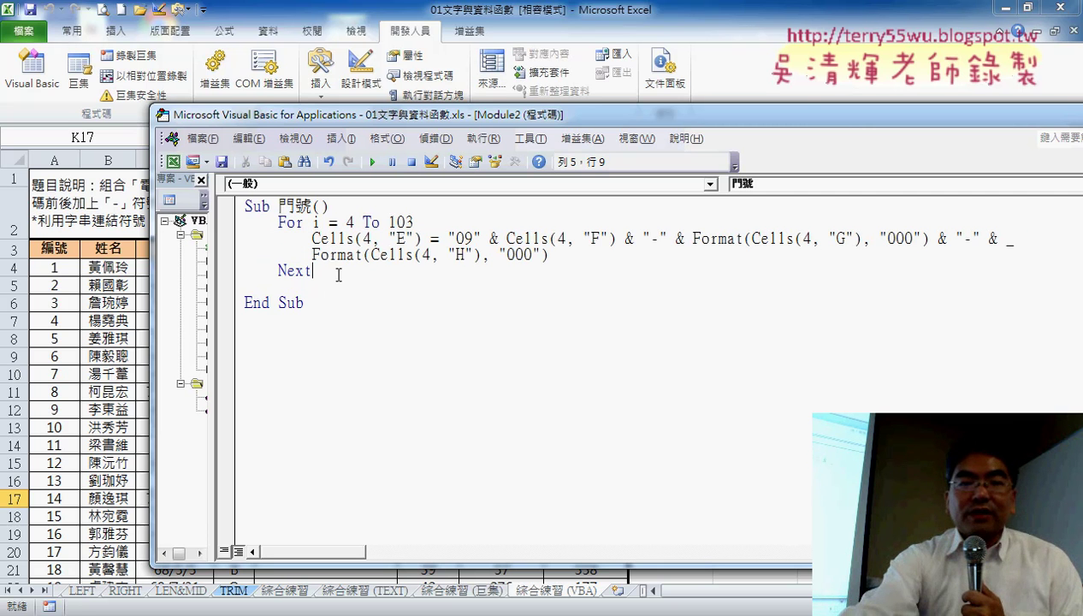
pyautogui.press('Delete')
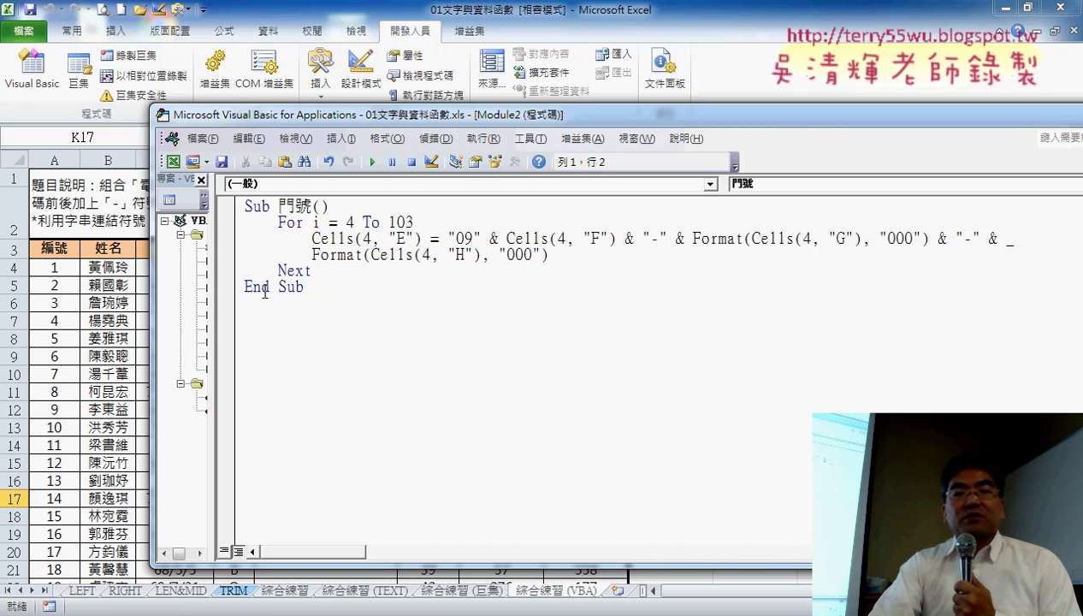
pyautogui.click(294, 272)
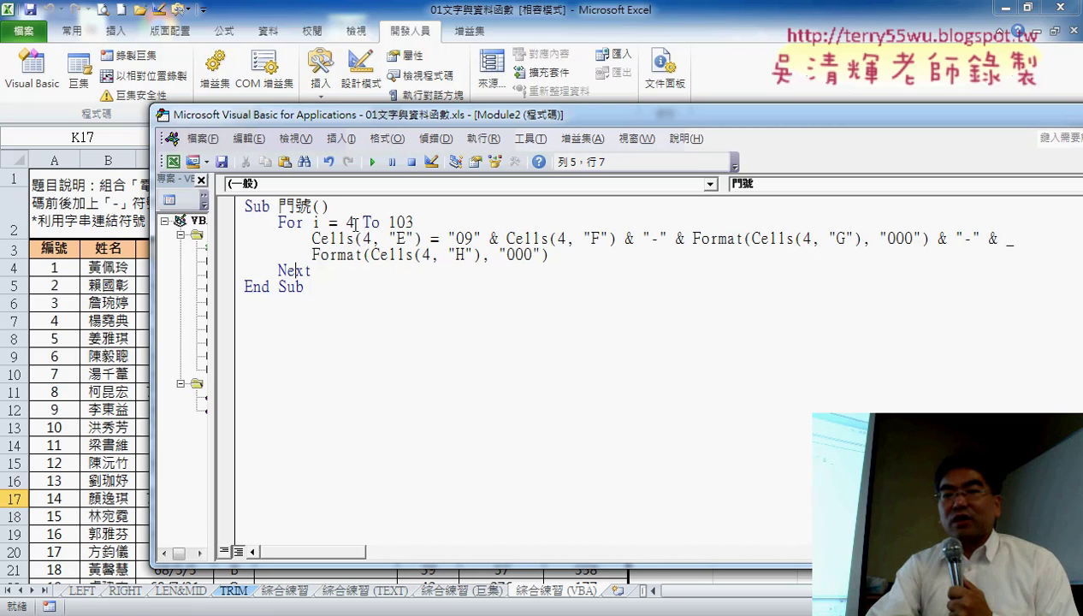
# - Replace the fixed row 4 with i in the E, F, G and H Cells references
pyautogui.doubleClick(366, 238)
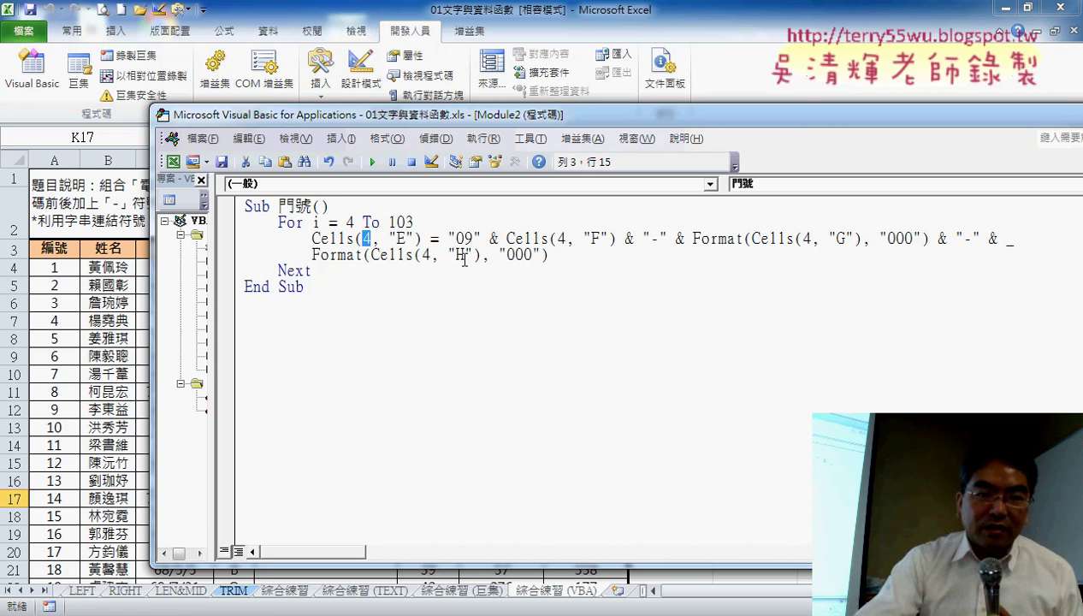
pyautogui.write('i')
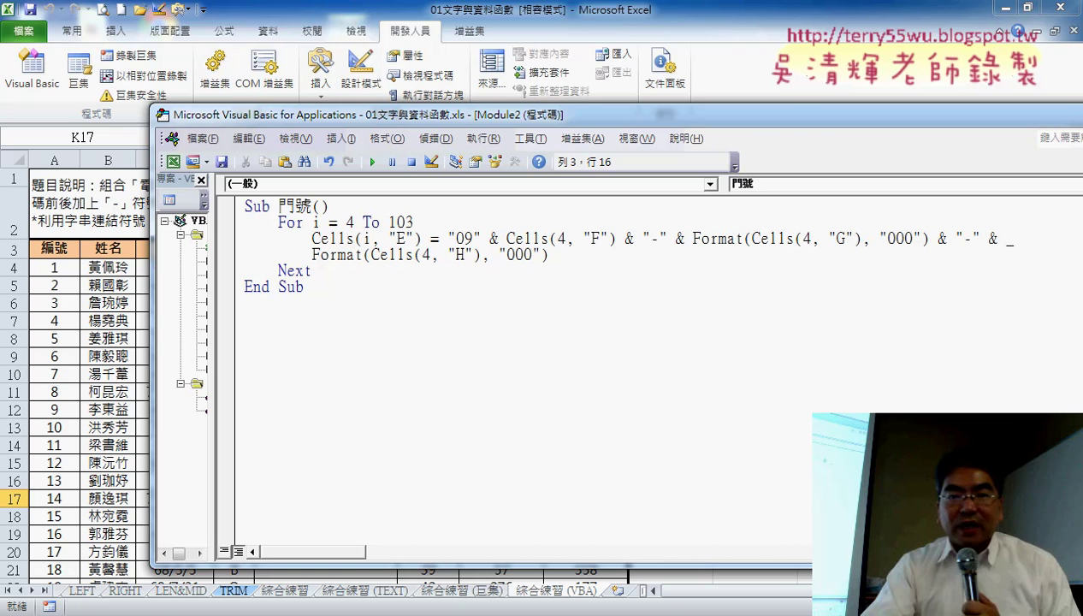
pyautogui.doubleClick(560, 238)
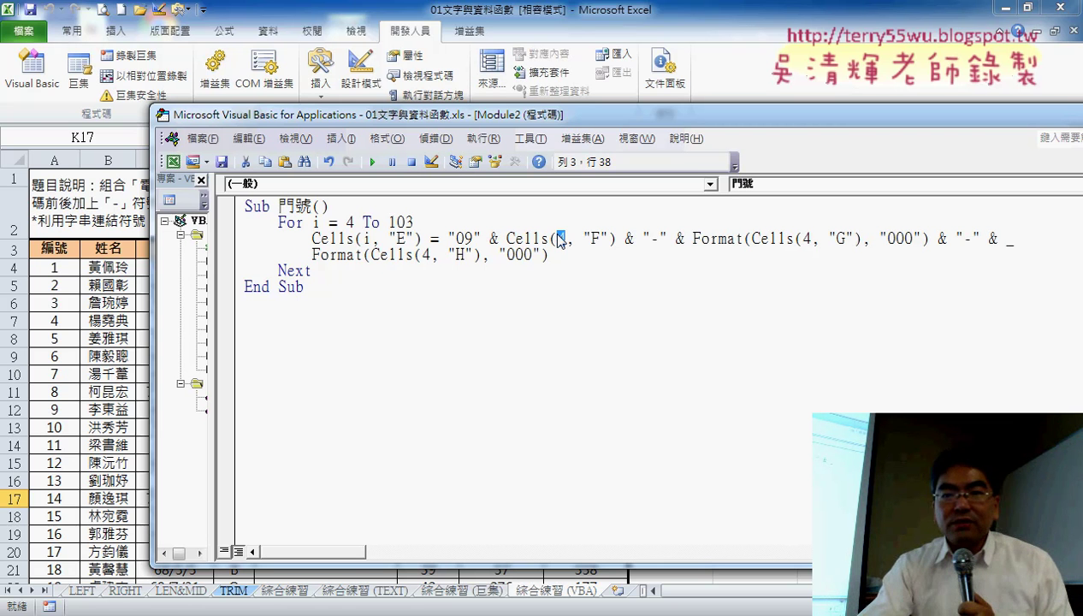
pyautogui.write('i')
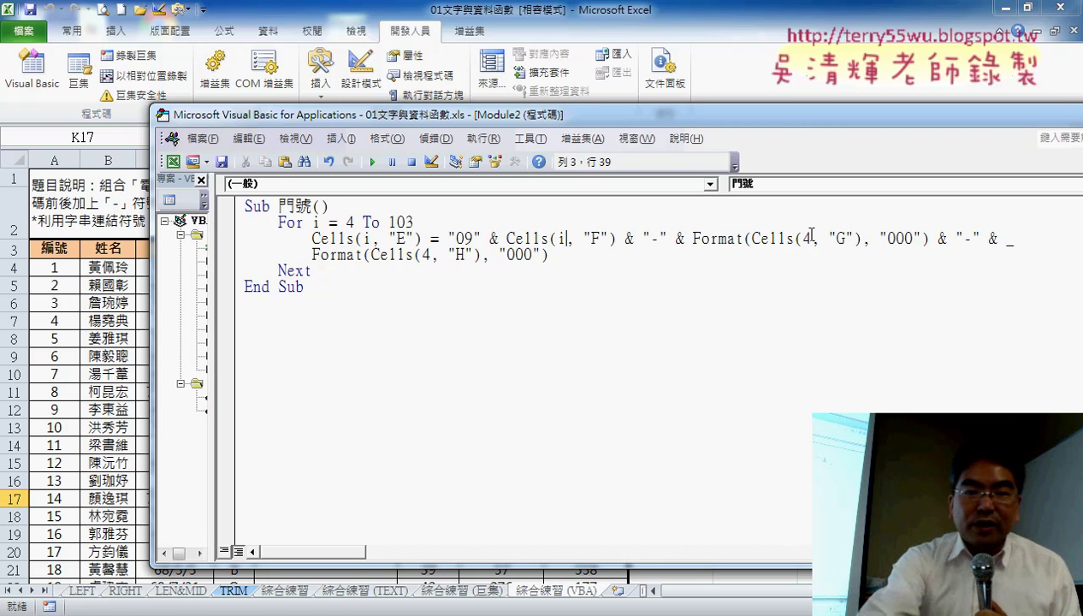
pyautogui.doubleClick(805, 239)
pyautogui.write('i')
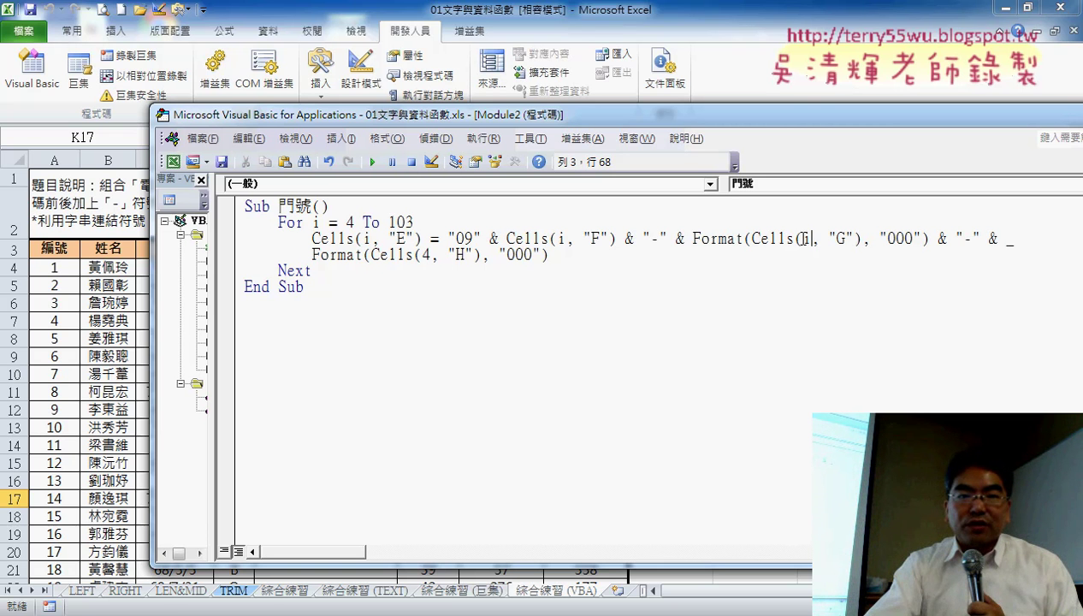
pyautogui.doubleClick(425, 254)
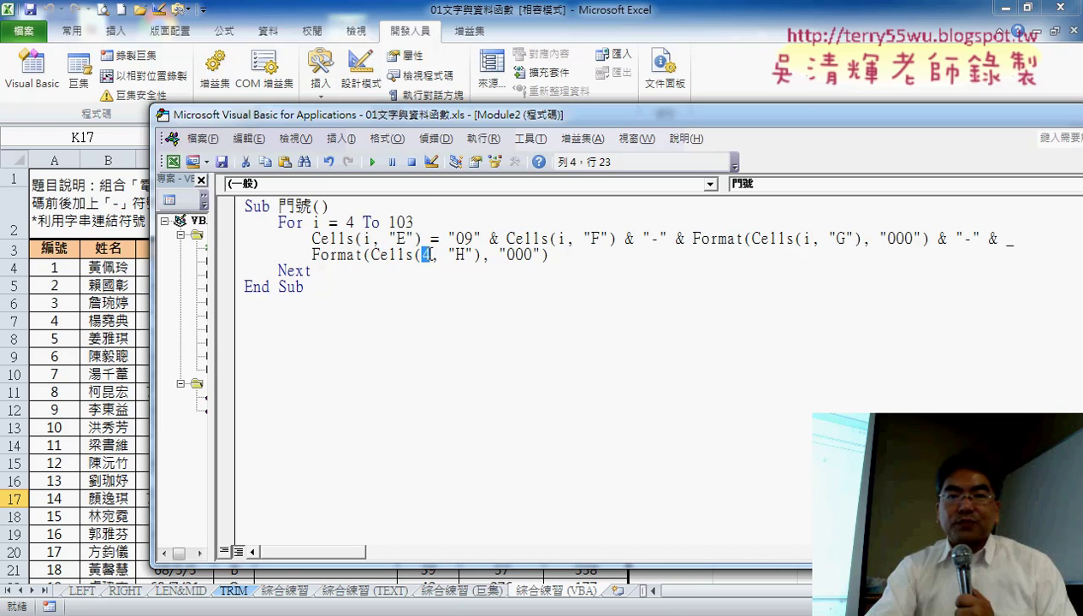
pyautogui.write('i')
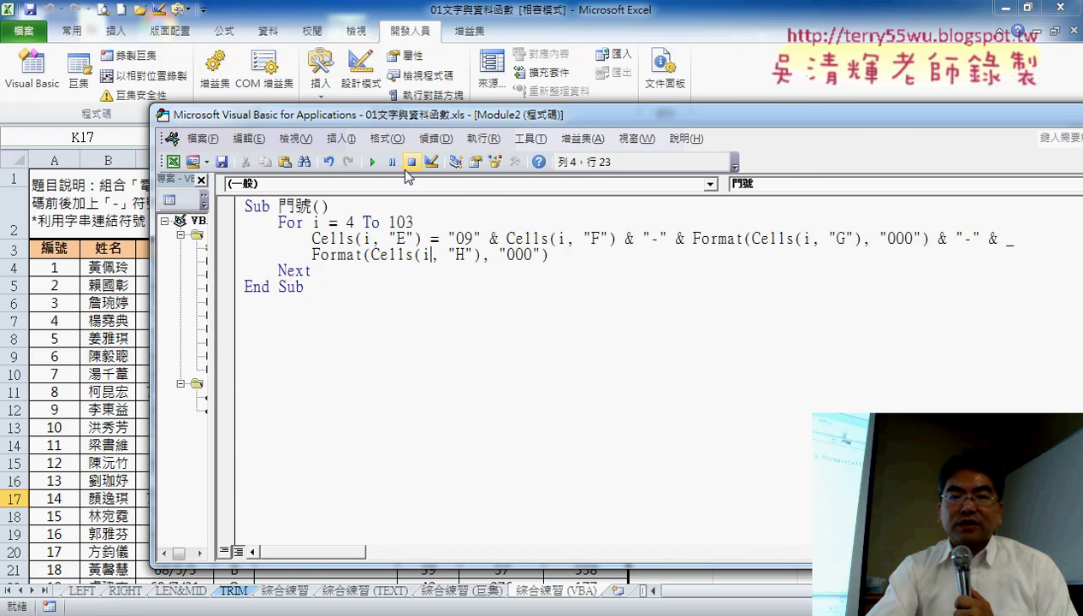
pyautogui.moveTo(406, 120); pyautogui.dragTo(699, 113)
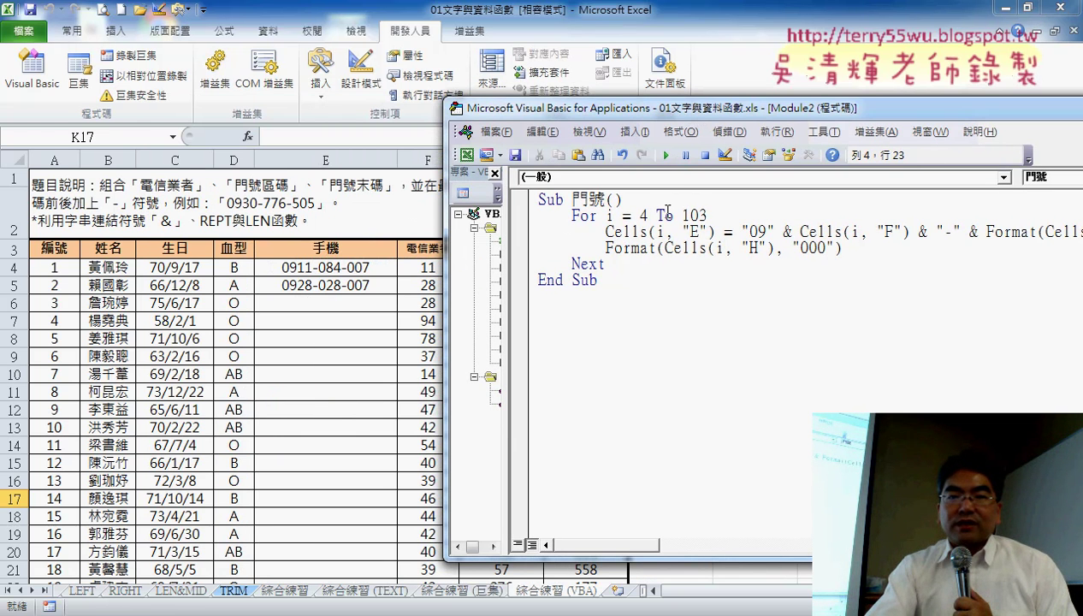
# - Run the For i = 4 To 103 loop macro to fill column E, then return to the worksheet
pyautogui.click(655, 250)
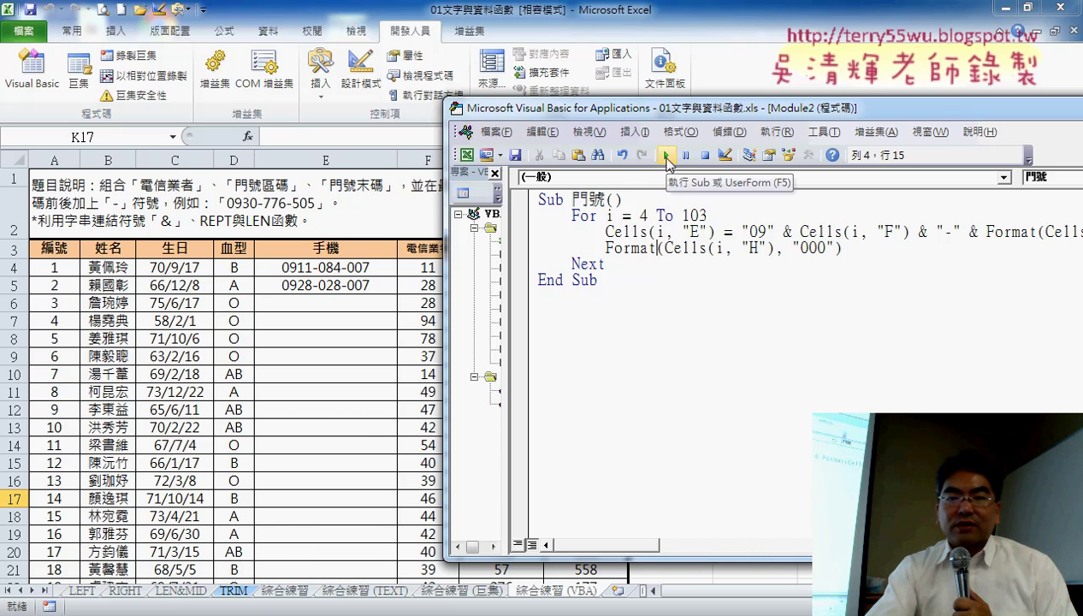
pyautogui.click(666, 158)
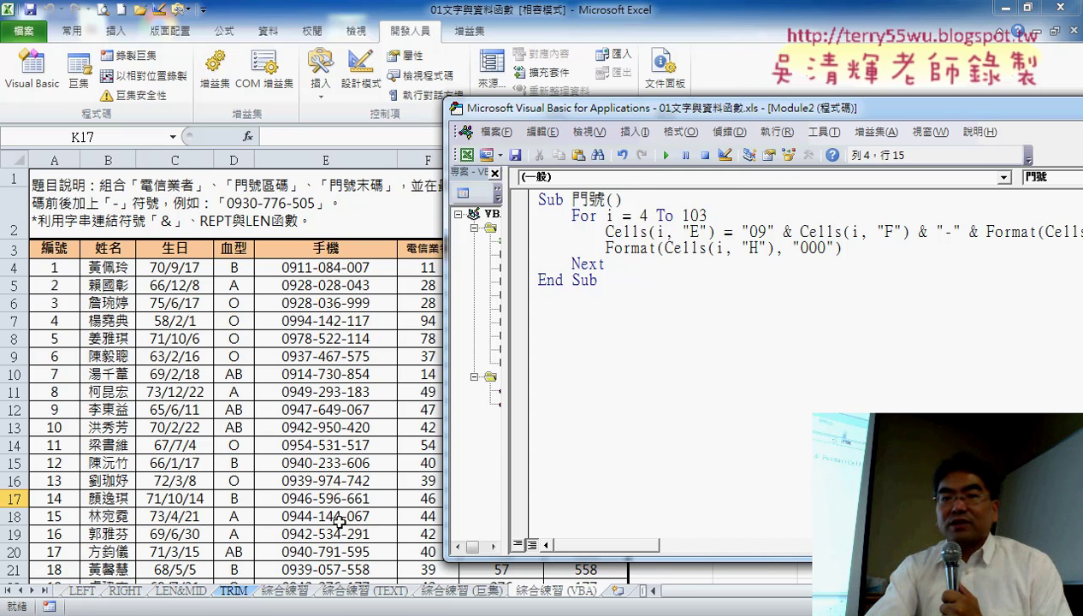
pyautogui.moveTo(708, 215); pyautogui.dragTo(682, 215)
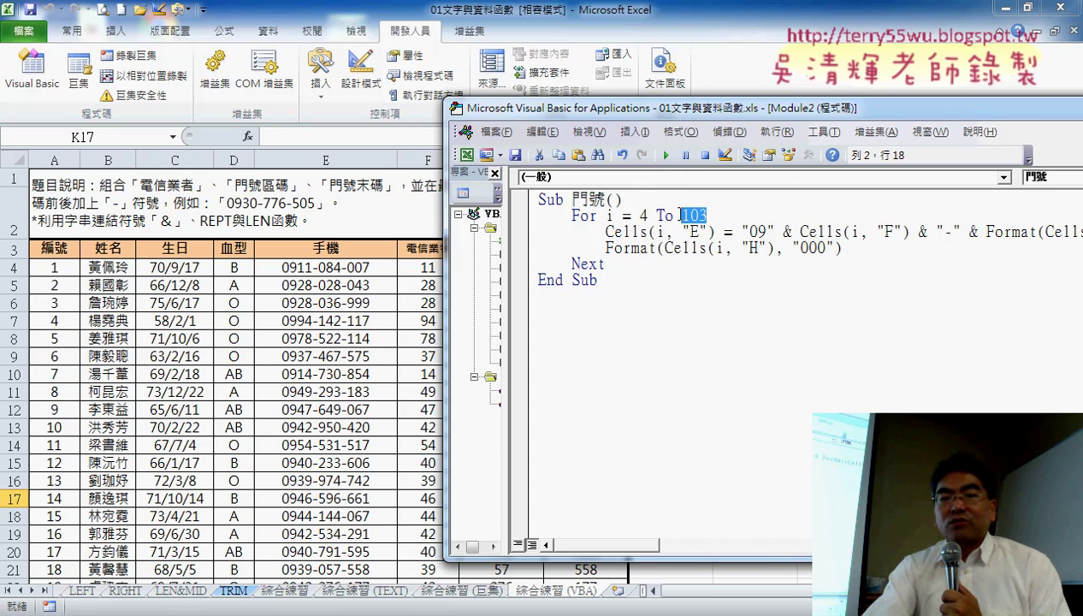
pyautogui.click(54, 272)
# - Jump to row 103, inspect the phone number in E103, then bring back the VBA editor
pyautogui.hotkey('ctrl', 'Down')
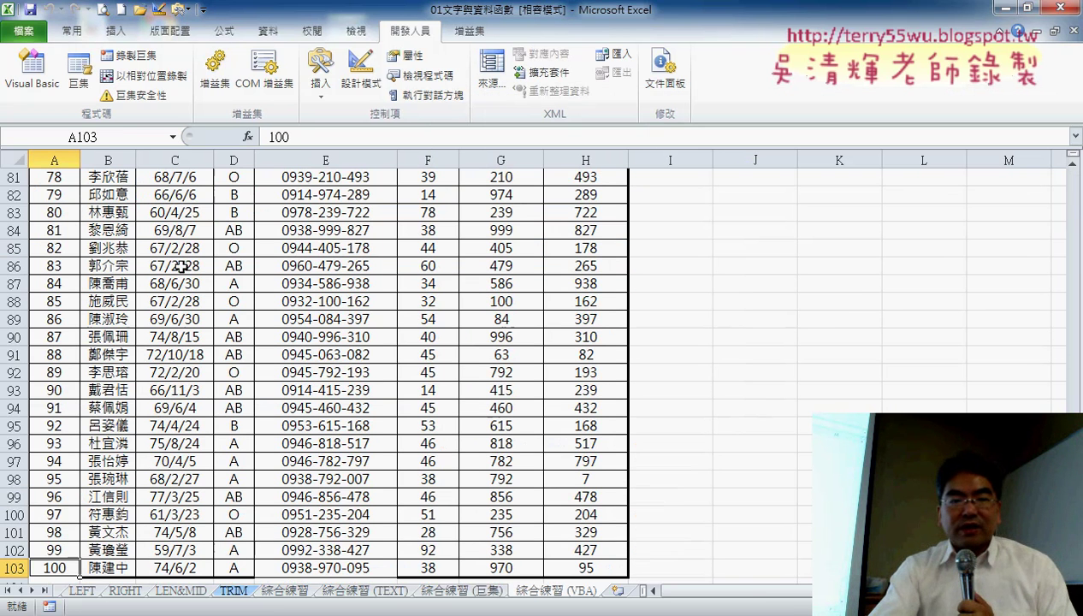
pyautogui.scroll(-3, 166, 406)
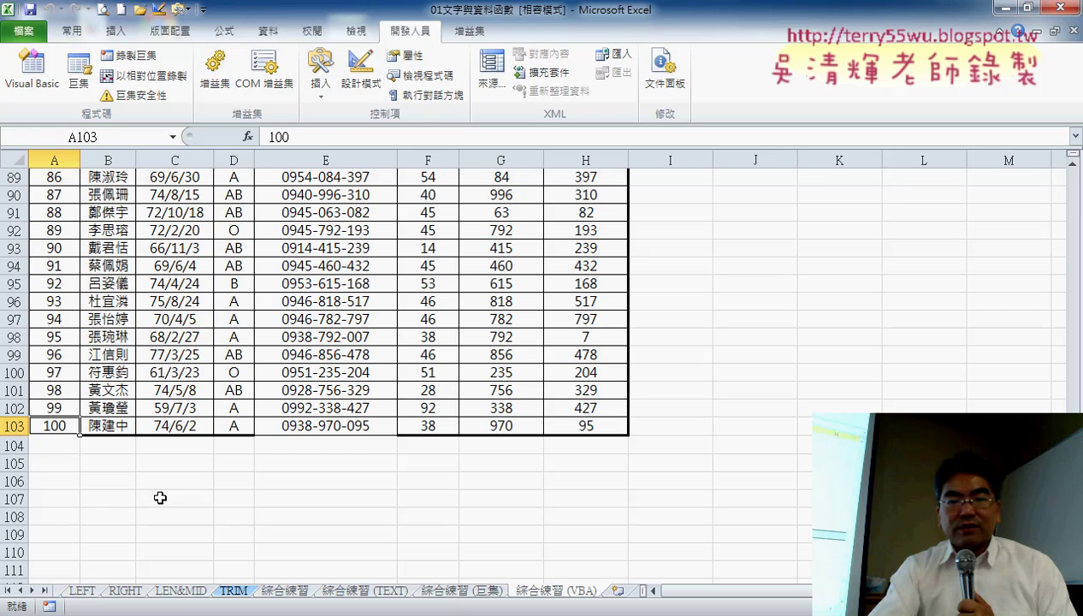
pyautogui.click(10, 425)
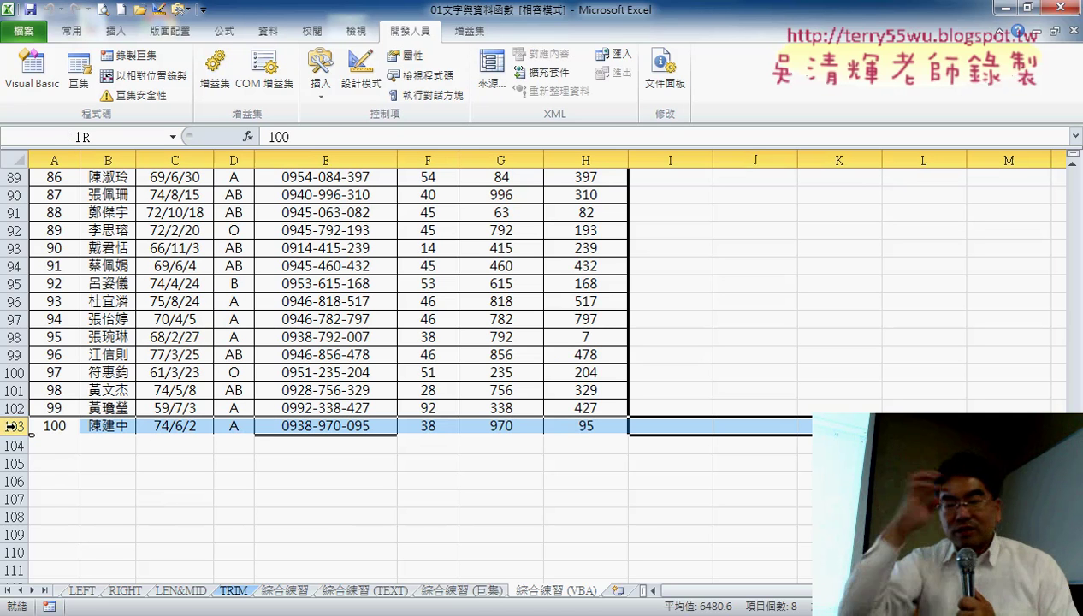
pyautogui.click(338, 427)
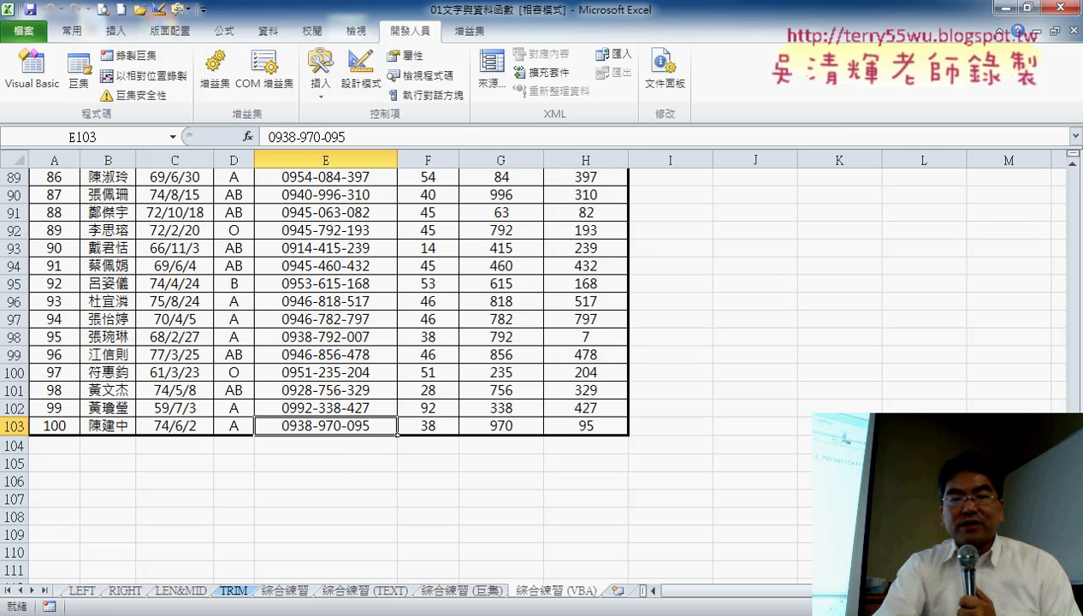
pyautogui.click(368, 496)
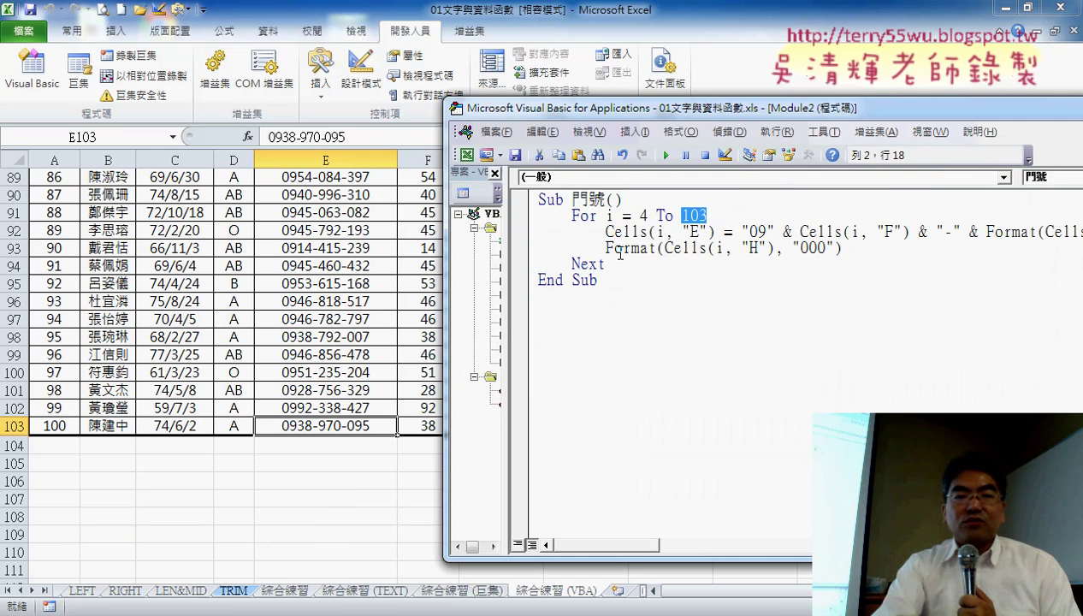
# - Paste a duplicate of the 門號 macro directly below the original
pyautogui.moveTo(619, 113); pyautogui.dragTo(301, 106)
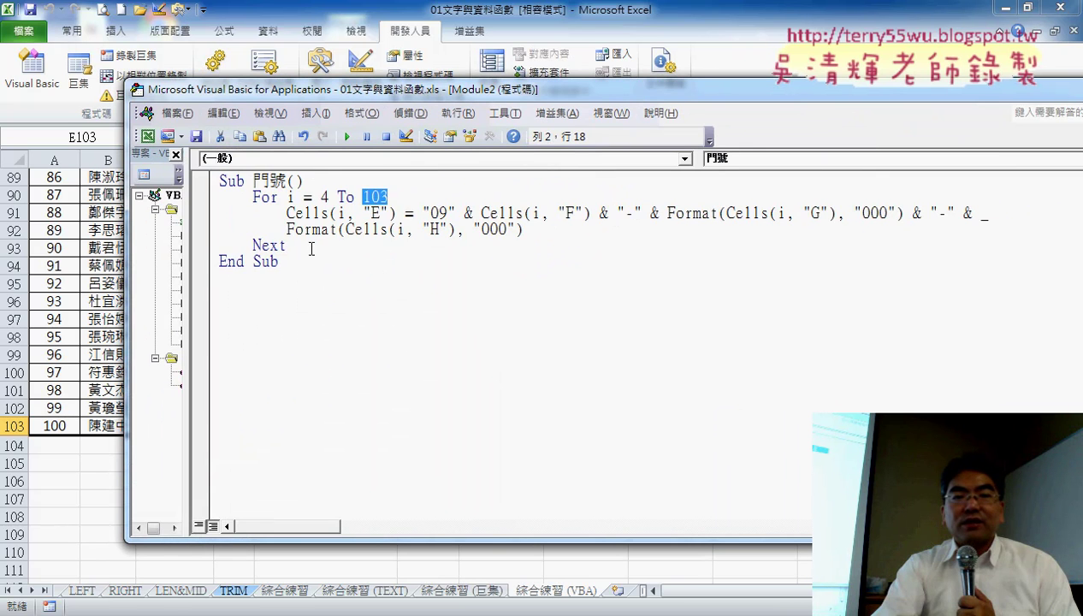
pyautogui.moveTo(257, 277); pyautogui.dragTo(219, 181)
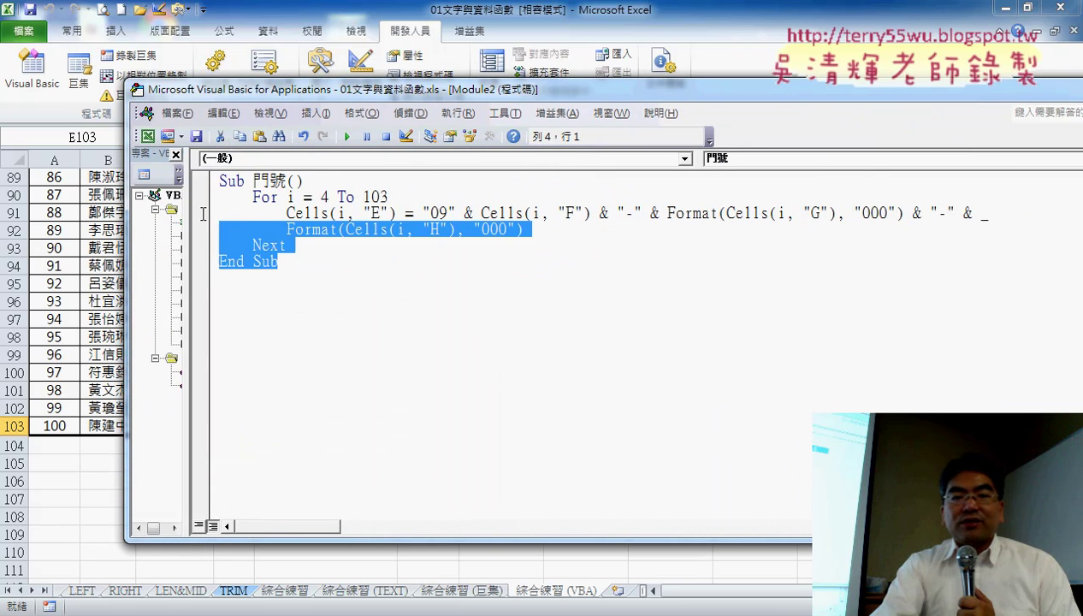
pyautogui.hotkey('ctrl', 'c')
pyautogui.click(261, 322)
pyautogui.hotkey('ctrl', 'v')
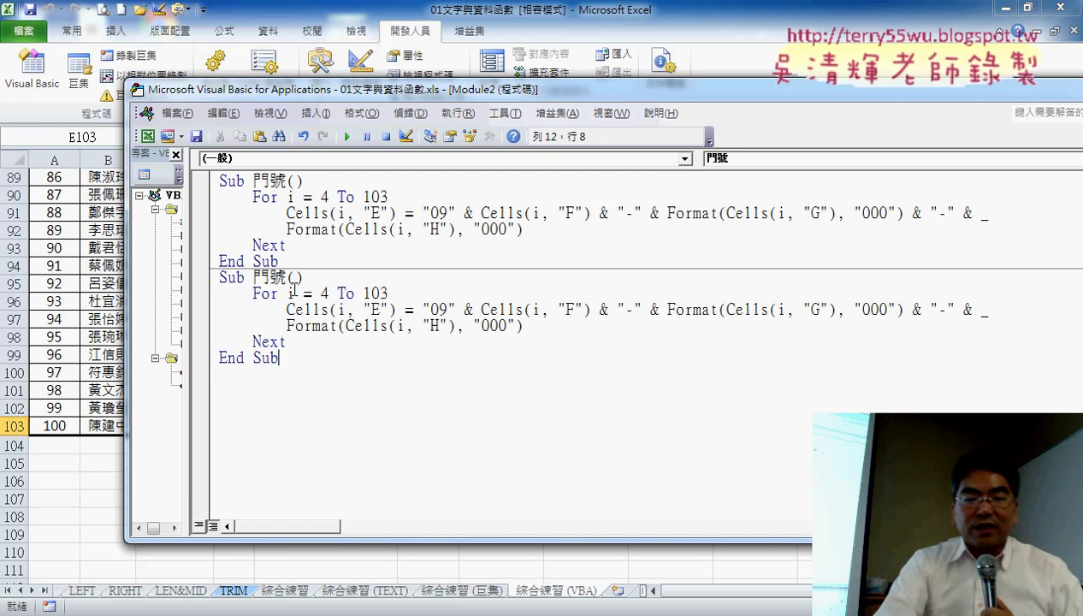
# - Rename the duplicated macro to 清除 and select its phone-number expression
pyautogui.doubleClick(268, 277)
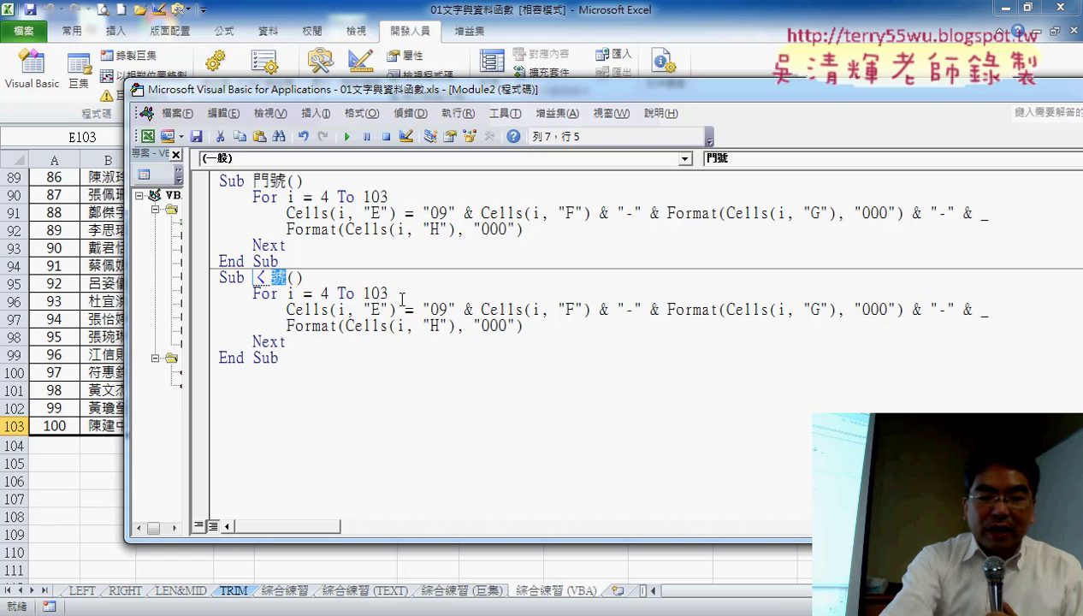
pyautogui.write('清號')
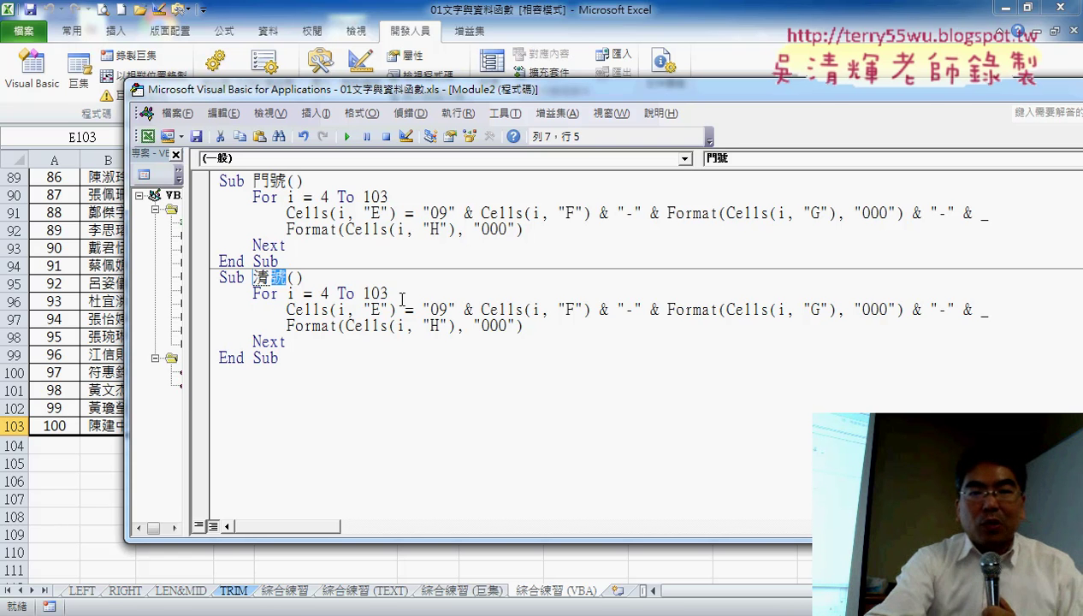
pyautogui.write('除')
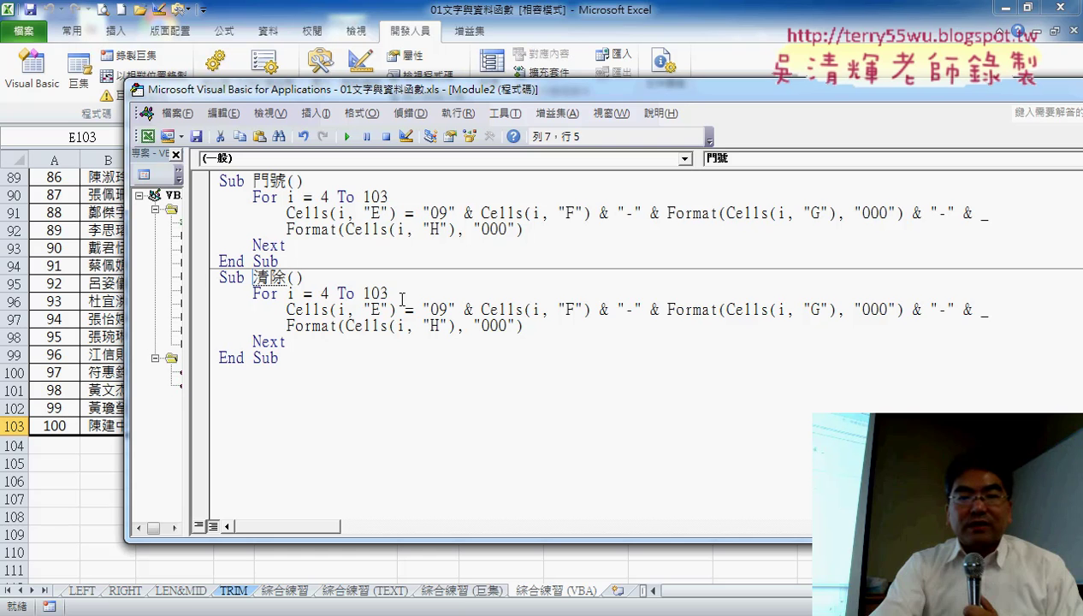
pyautogui.press('Return')
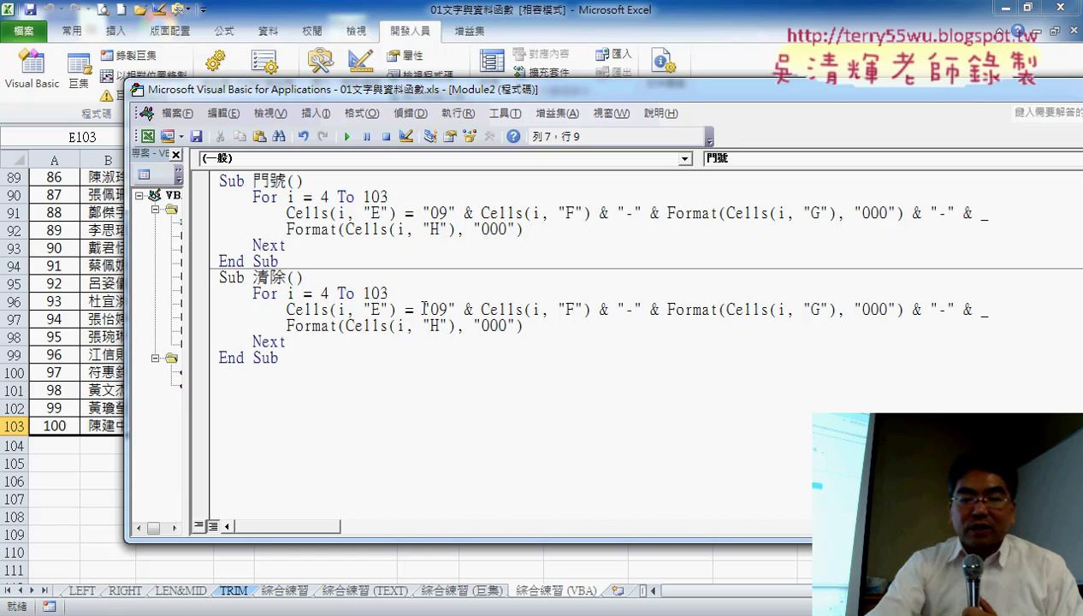
pyautogui.moveTo(422, 309); pyautogui.dragTo(540, 324)
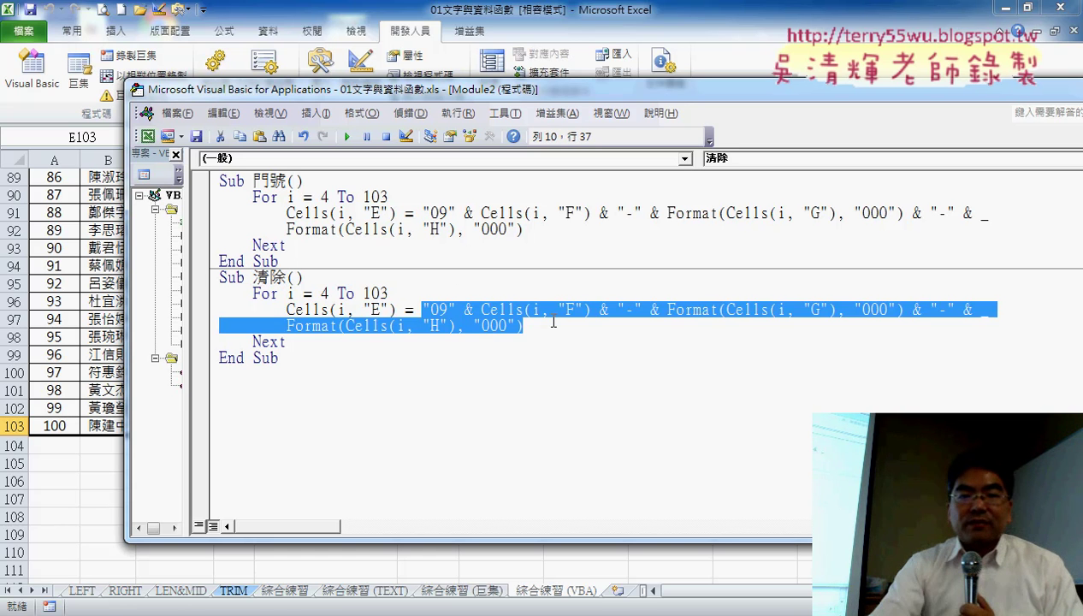
# - Replace the expression with an empty string so the macro reads Cells(i, "E") = ""
pyautogui.write('""')
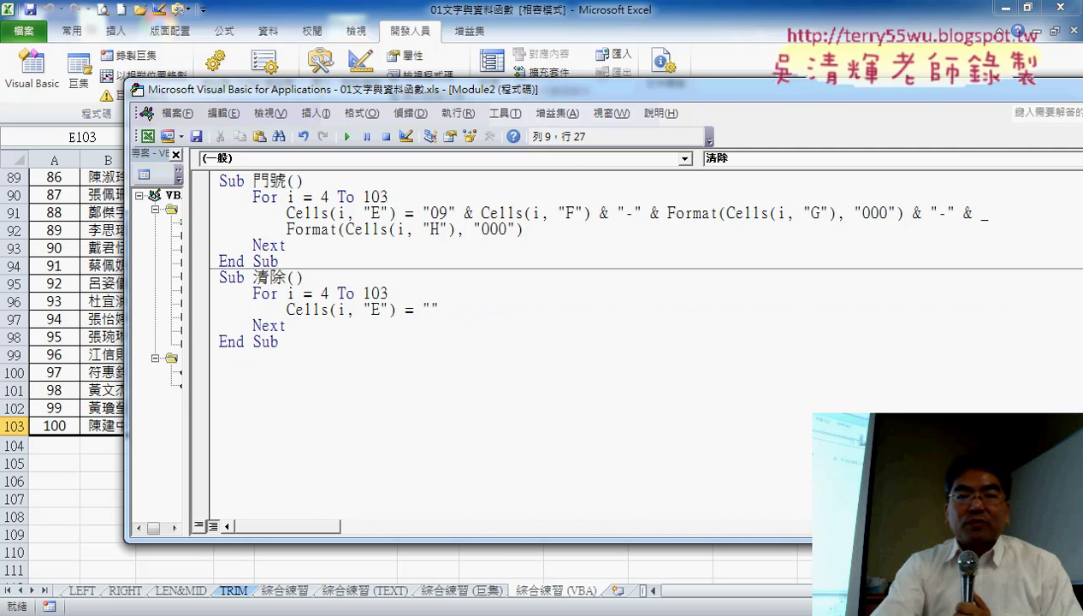
pyautogui.moveTo(407, 89); pyautogui.dragTo(766, 104)
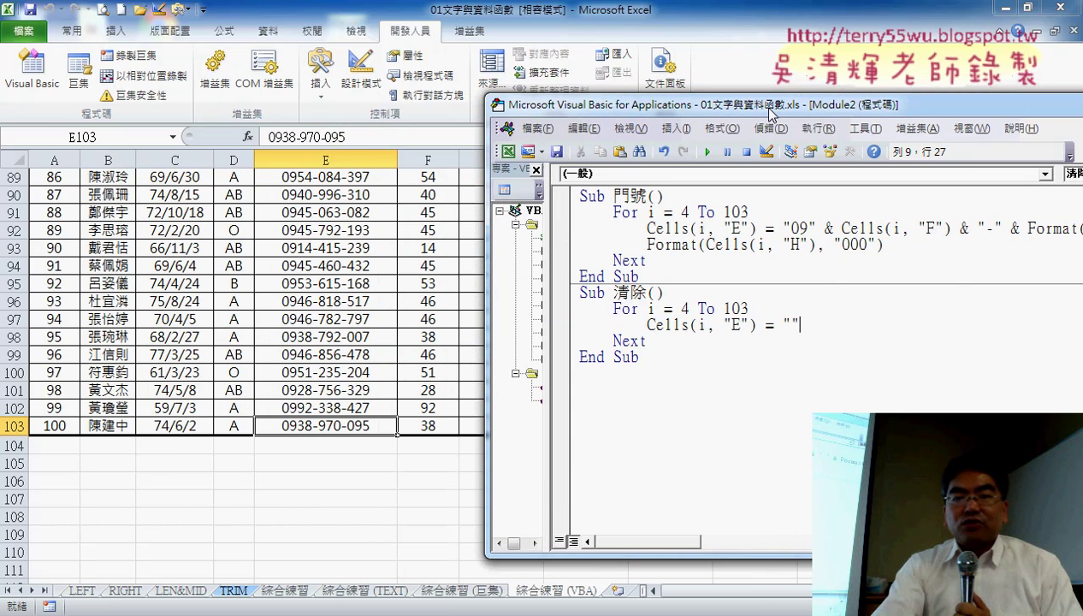
pyautogui.doubleClick(786, 324)
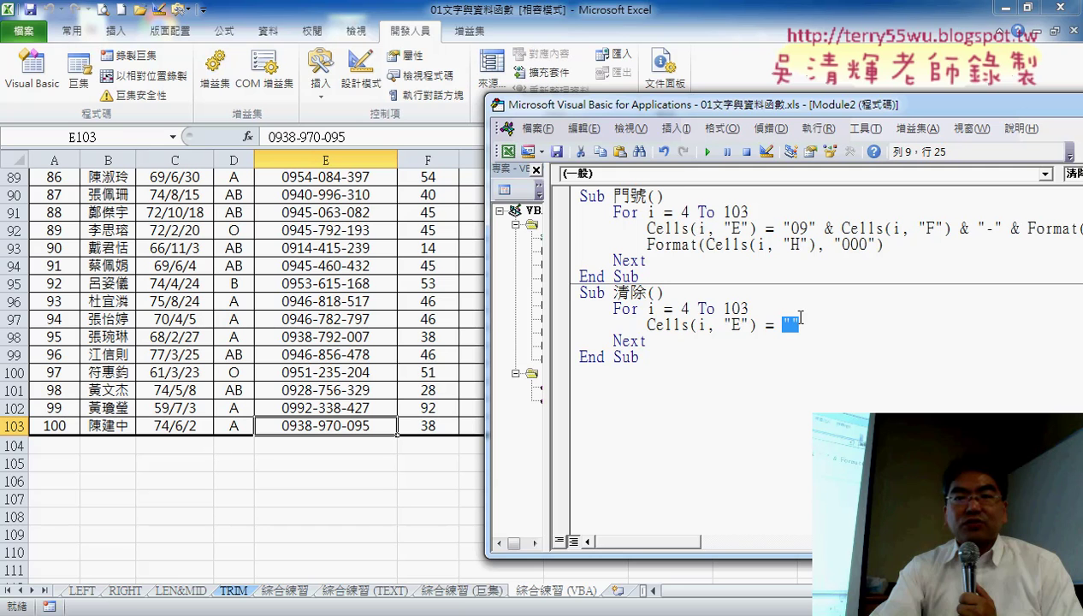
# - Run the 清除 macro, then check the emptied column E at the top of the worksheet
pyautogui.click(675, 324)
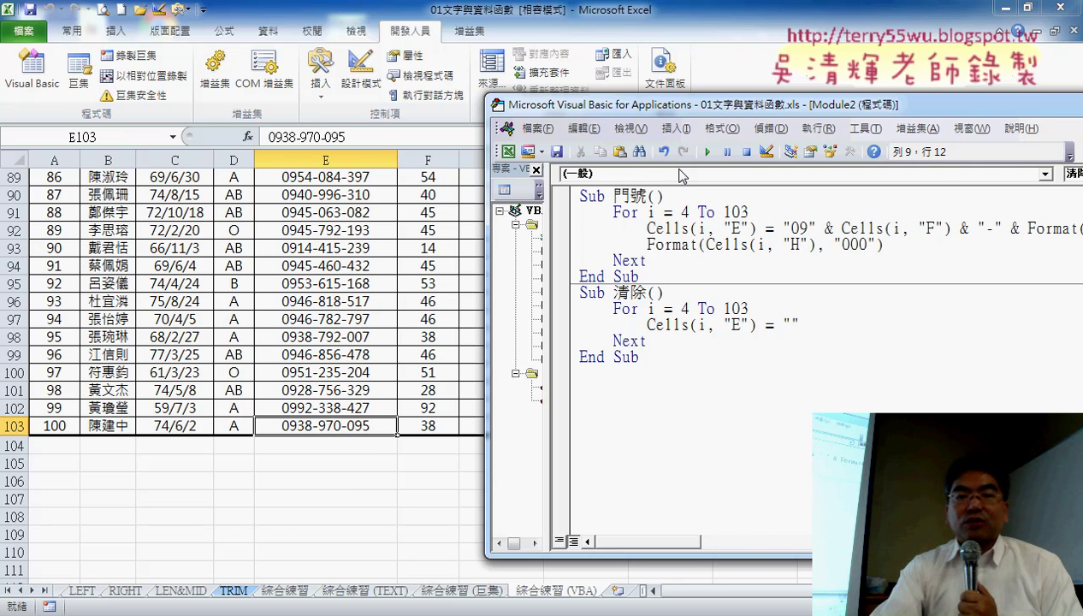
pyautogui.click(706, 152)
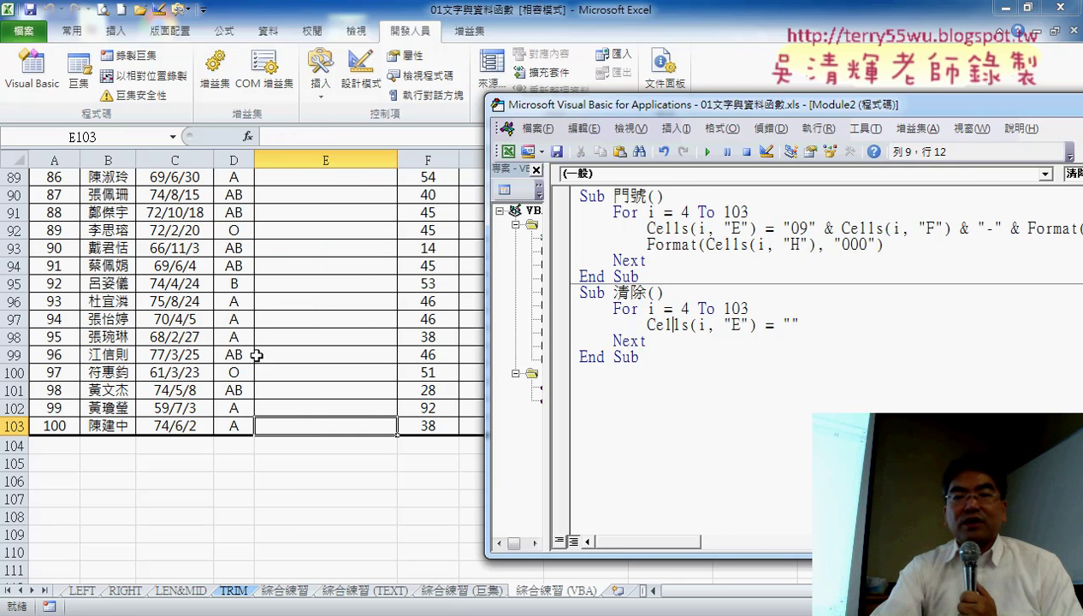
pyautogui.click(290, 355)
pyautogui.scroll(1, 310, 355)
pyautogui.scroll(7, 310, 355)
pyautogui.scroll(11, 309, 355)
pyautogui.scroll(6, 311, 355)
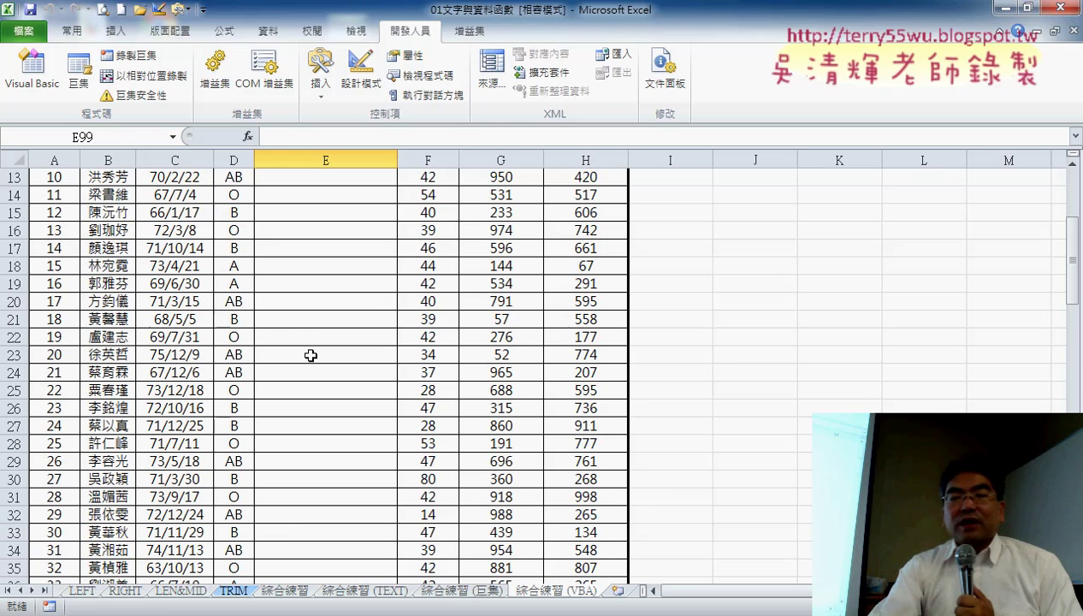
pyautogui.scroll(4, 310, 355)
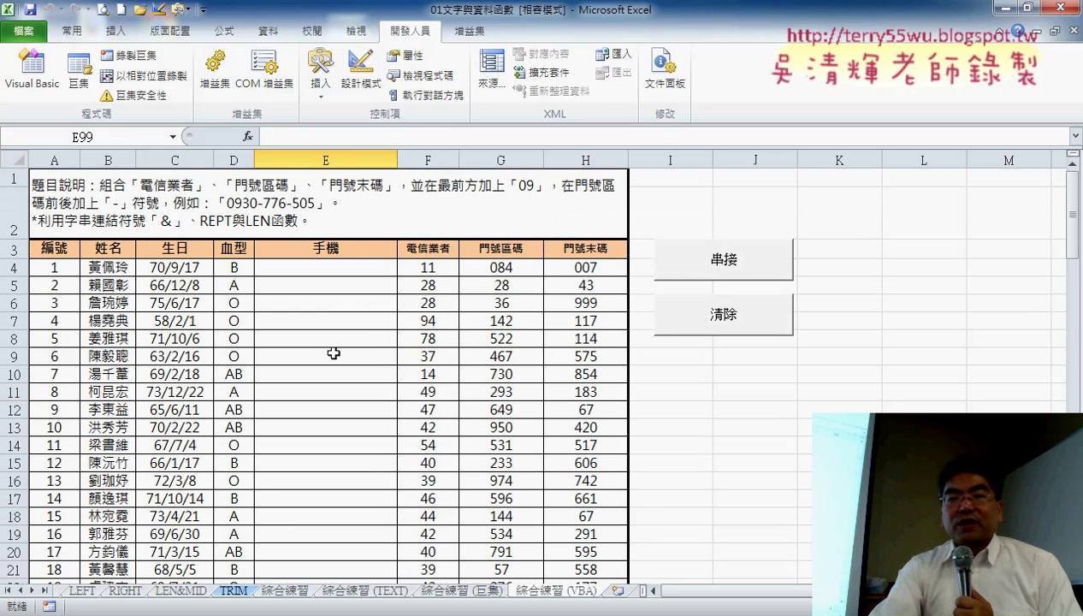
# - Assign the 門號 macro to the 串接 button
pyautogui.rightClick(737, 265)
pyautogui.click(786, 403)
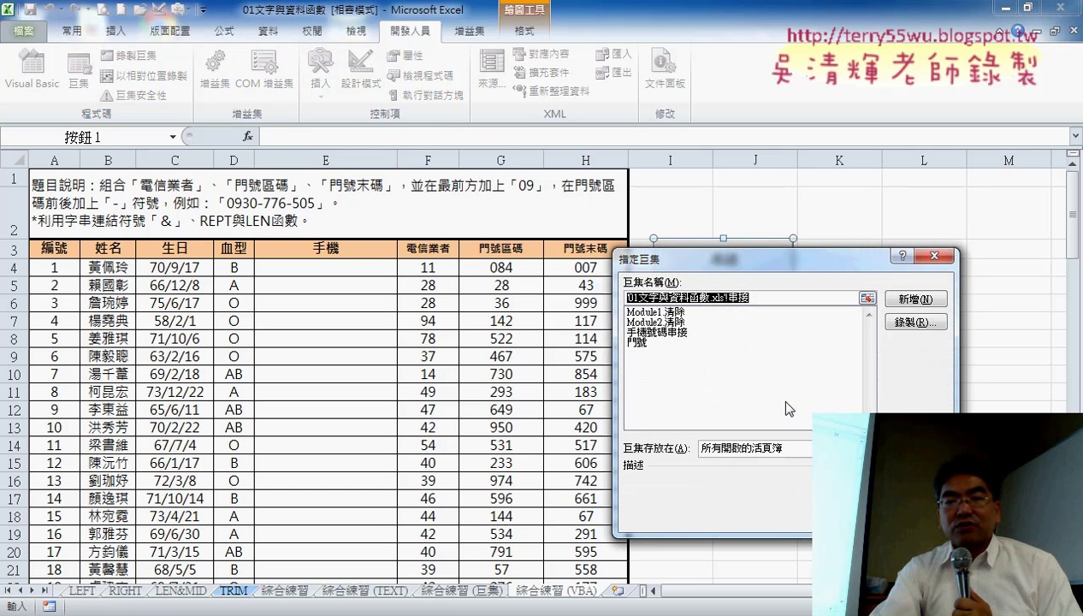
pyautogui.click(648, 342)
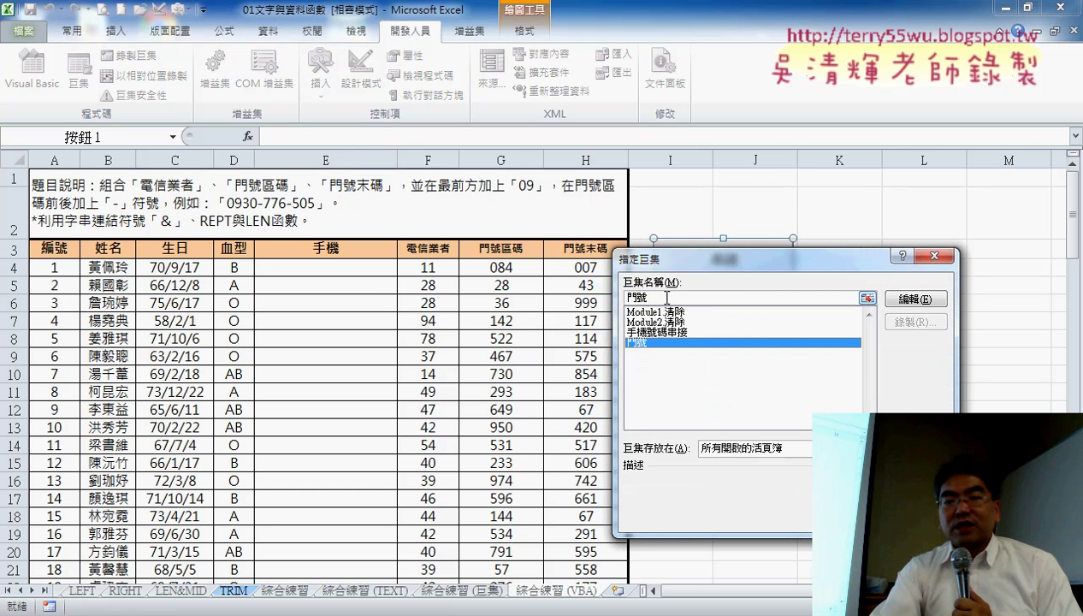
pyautogui.doubleClick(666, 297)
pyautogui.rightClick(666, 297)
pyautogui.press('Escape')
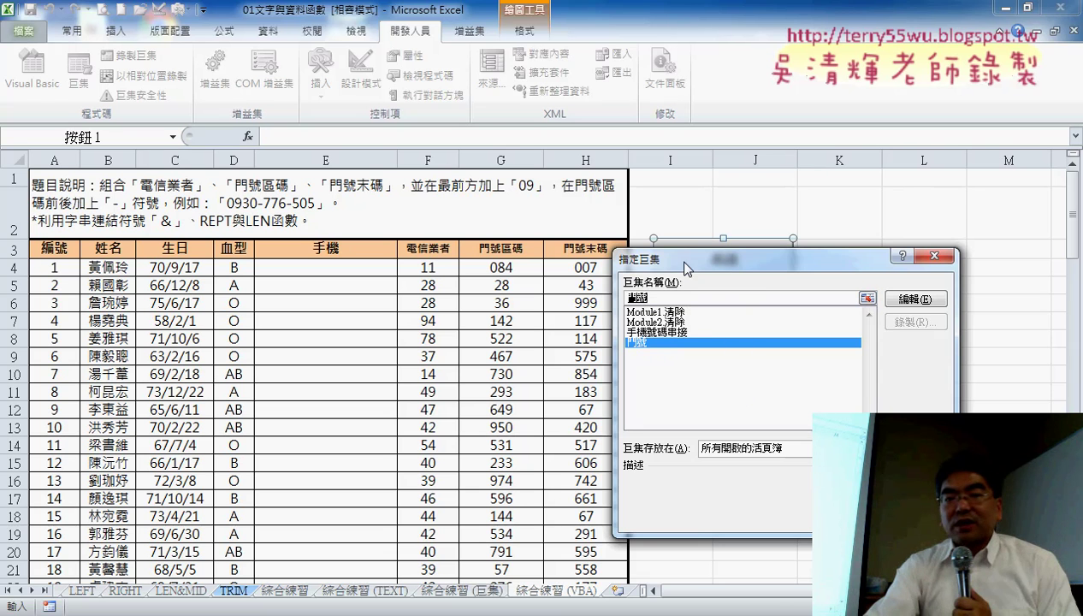
pyautogui.press('Return')
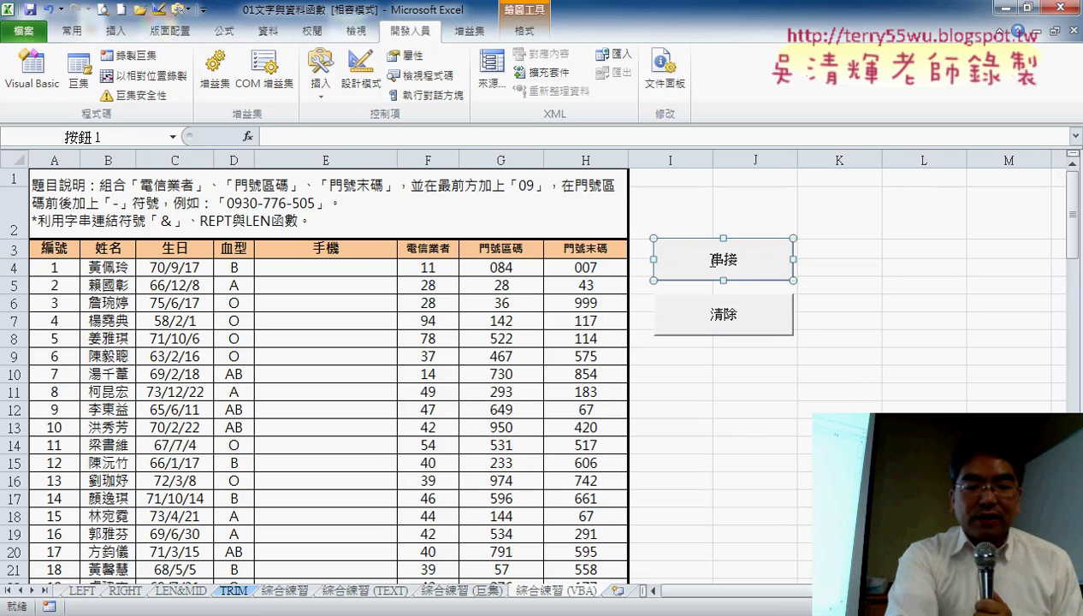
# - Change that button's caption from 串接 to 門號, then start assigning a macro to the 清除 button
pyautogui.doubleClick(715, 260)
pyautogui.press('Delete')
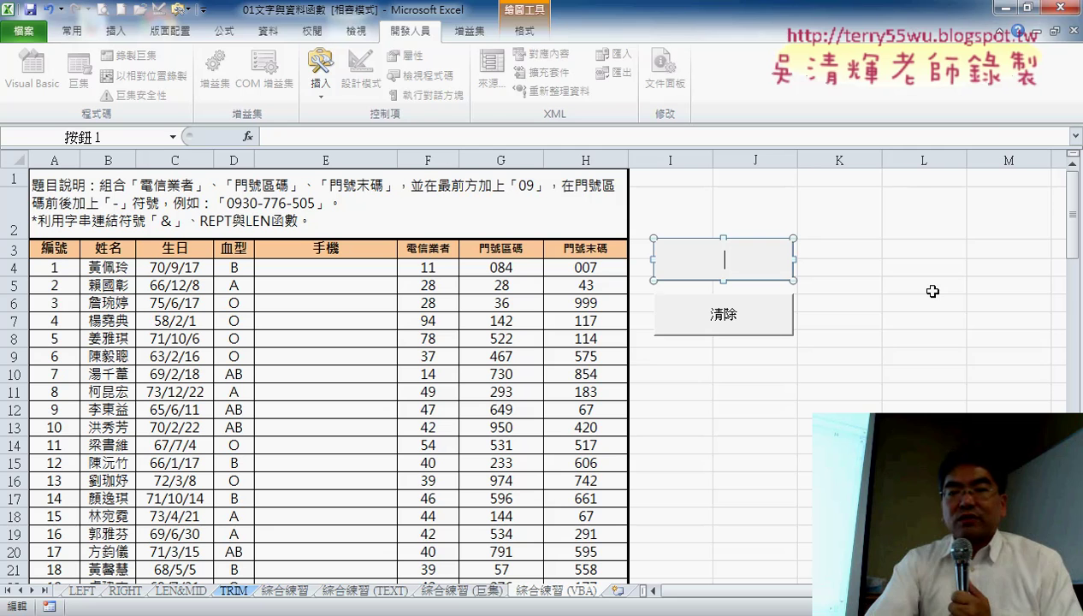
pyautogui.write('門號')
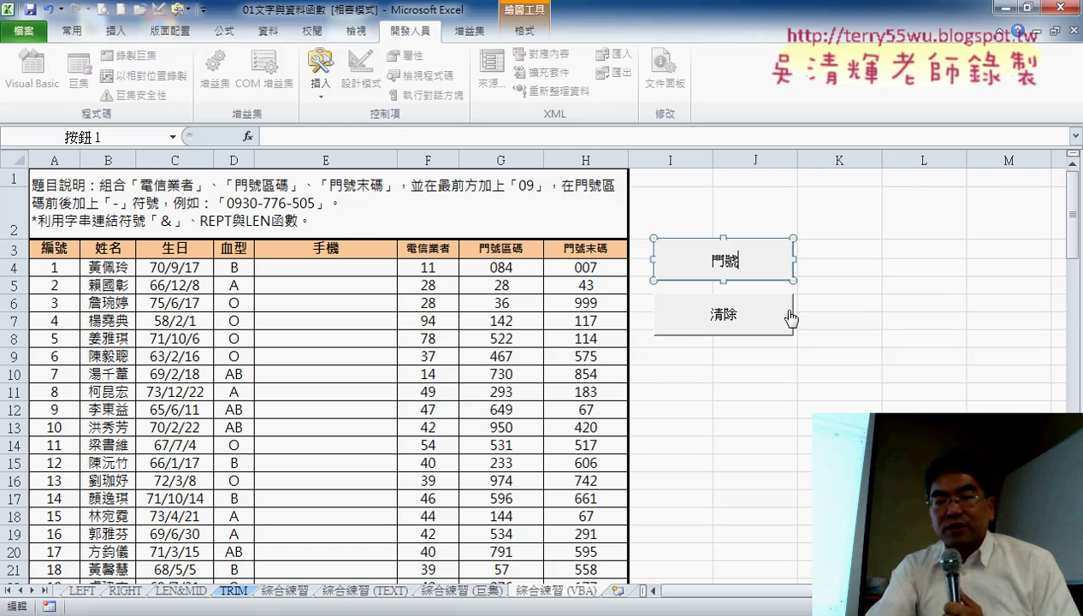
pyautogui.rightClick(745, 310)
pyautogui.click(786, 449)
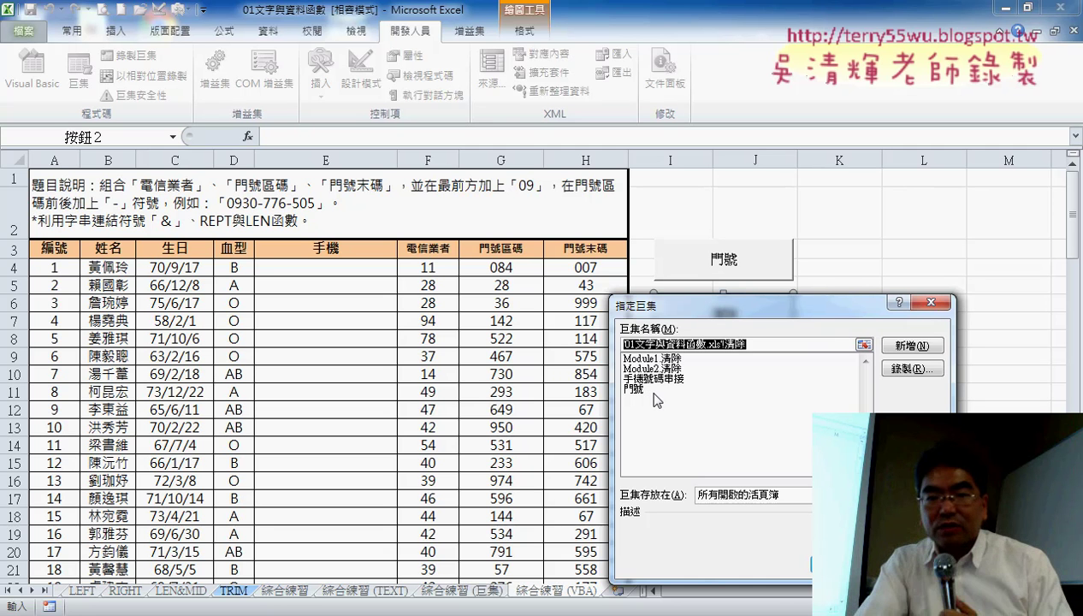
# - Assign the Module2 清除 macro to the second button
pyautogui.click(673, 370)
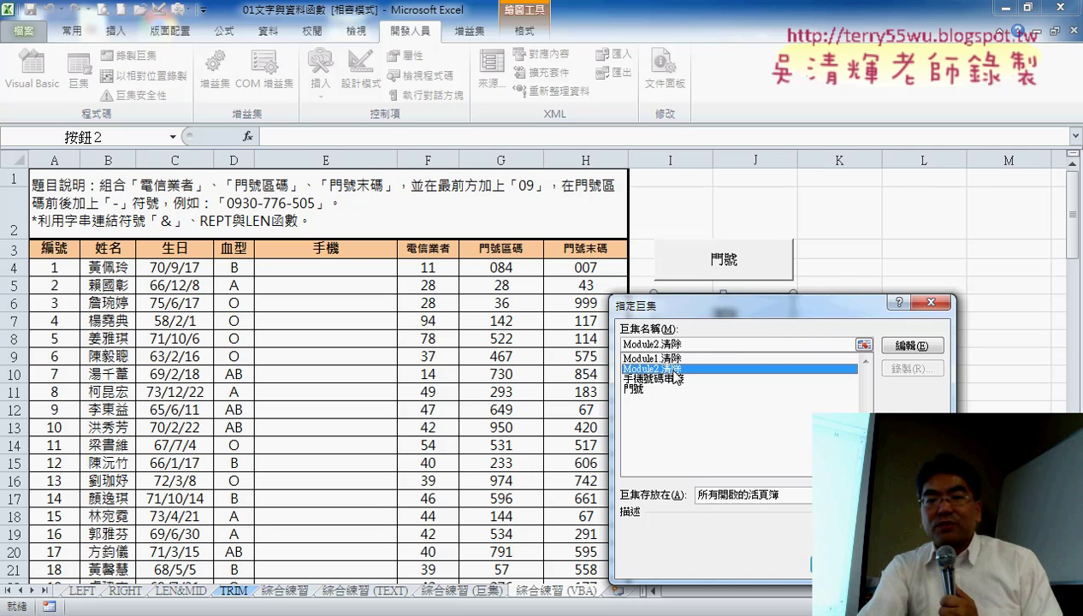
pyautogui.click(668, 359)
pyautogui.click(672, 370)
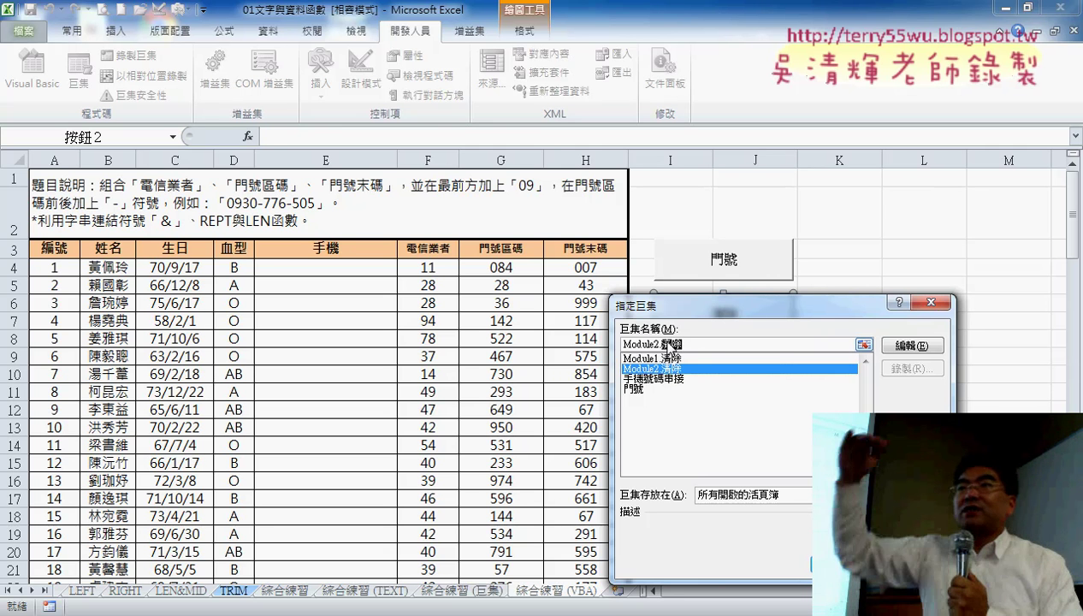
pyautogui.doubleClick(672, 344)
pyautogui.rightClick(675, 345)
pyautogui.click(689, 374)
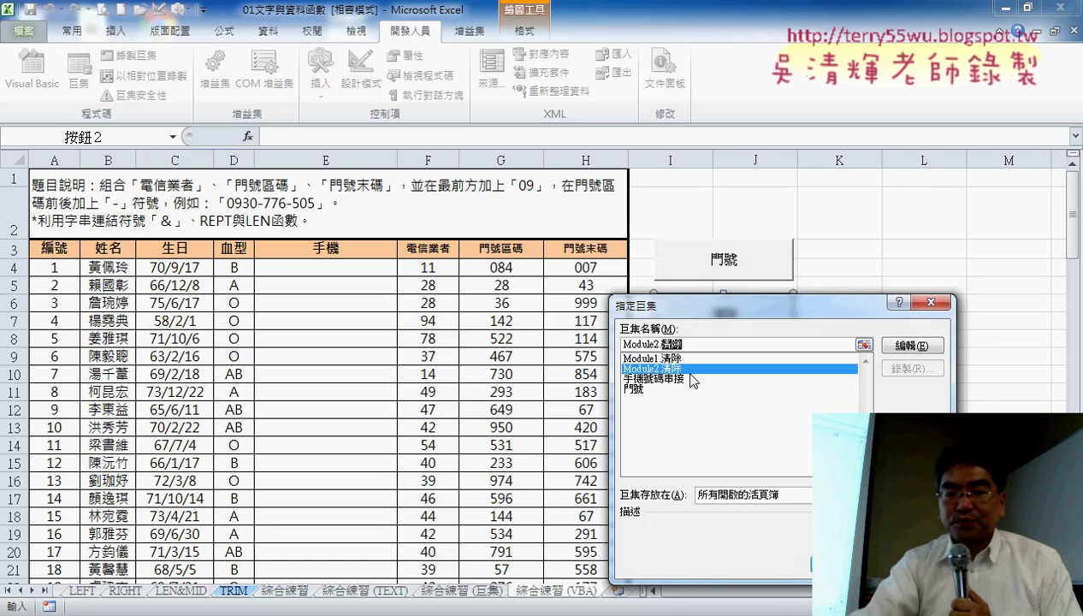
pyautogui.doubleClick(692, 380)
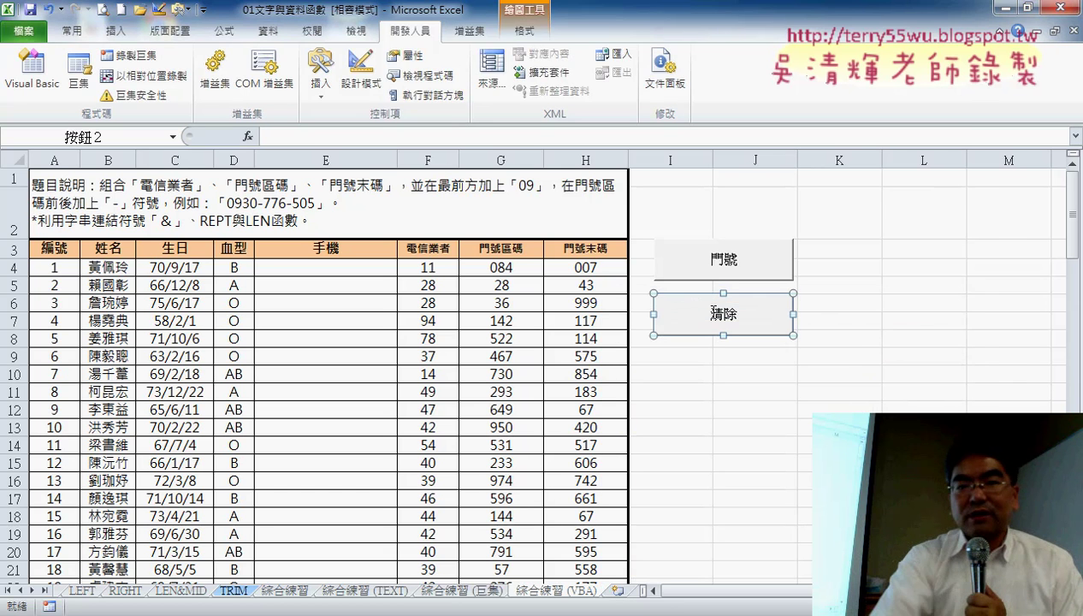
# - Retype the second button's caption as 清除 and exit caption editing
pyautogui.click(713, 313)
pyautogui.press('Delete')
pyautogui.press('Delete')
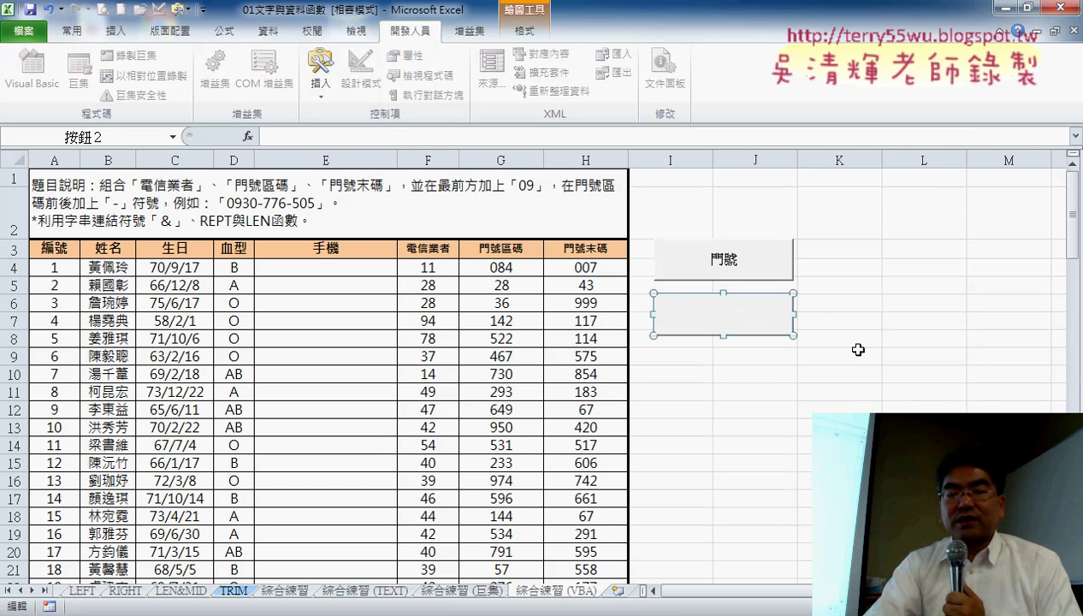
pyautogui.write('清除')
pyautogui.click(858, 350)
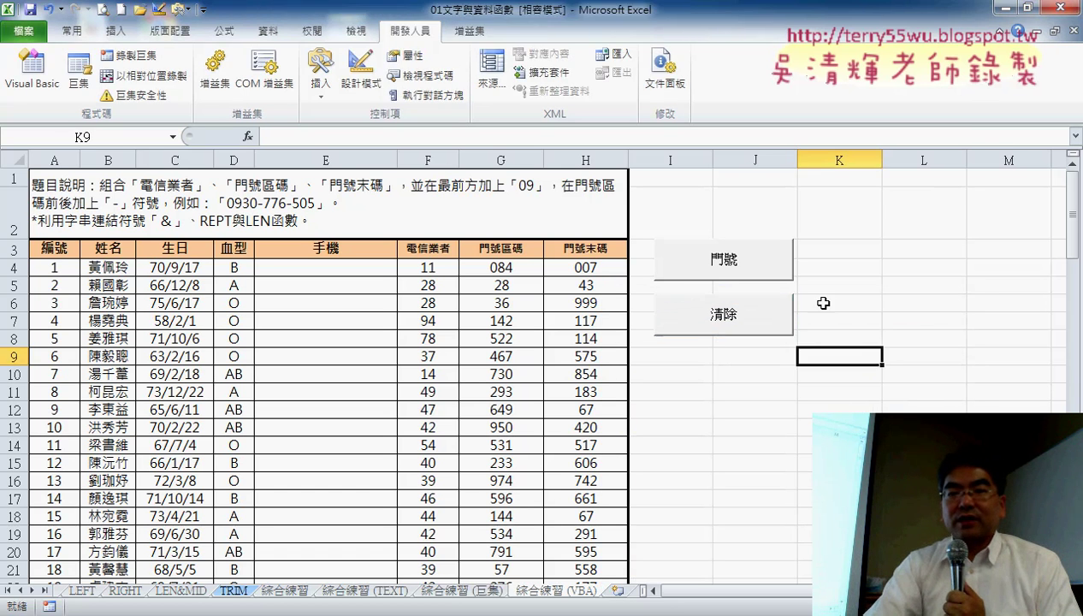
# - Fill the 手機 column with the 門號 button, empty it with 清除, then return to the VBA editor
pyautogui.click(751, 270)
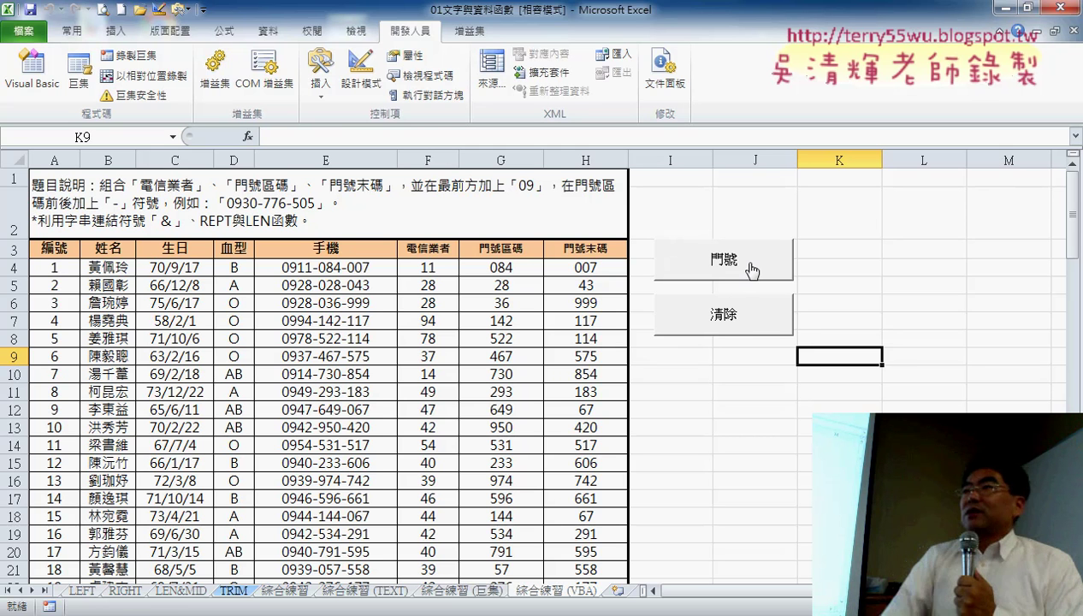
pyautogui.click(740, 325)
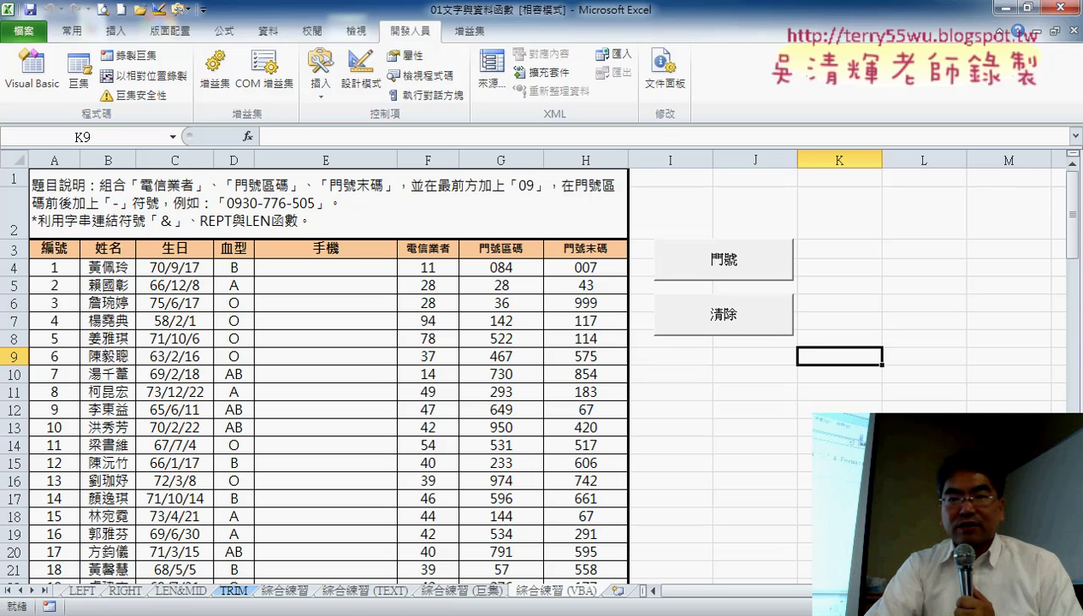
pyautogui.click(248, 583)
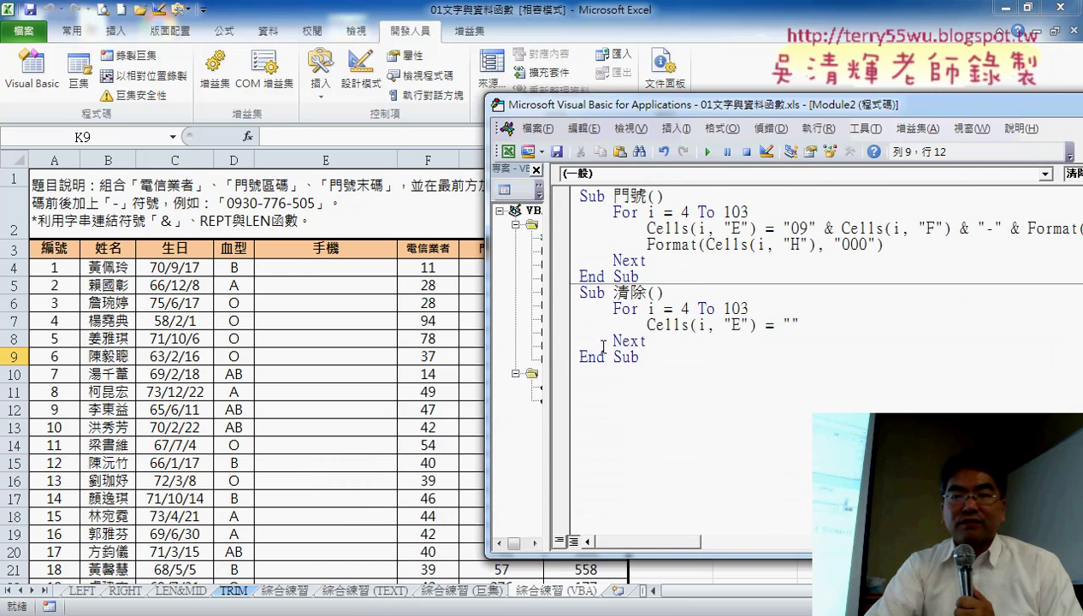
pyautogui.moveTo(735, 118)
pyautogui.mouseDown()
pyautogui.moveTo(721, 306)
pyautogui.moveTo(676, 289)
pyautogui.mouseUp()
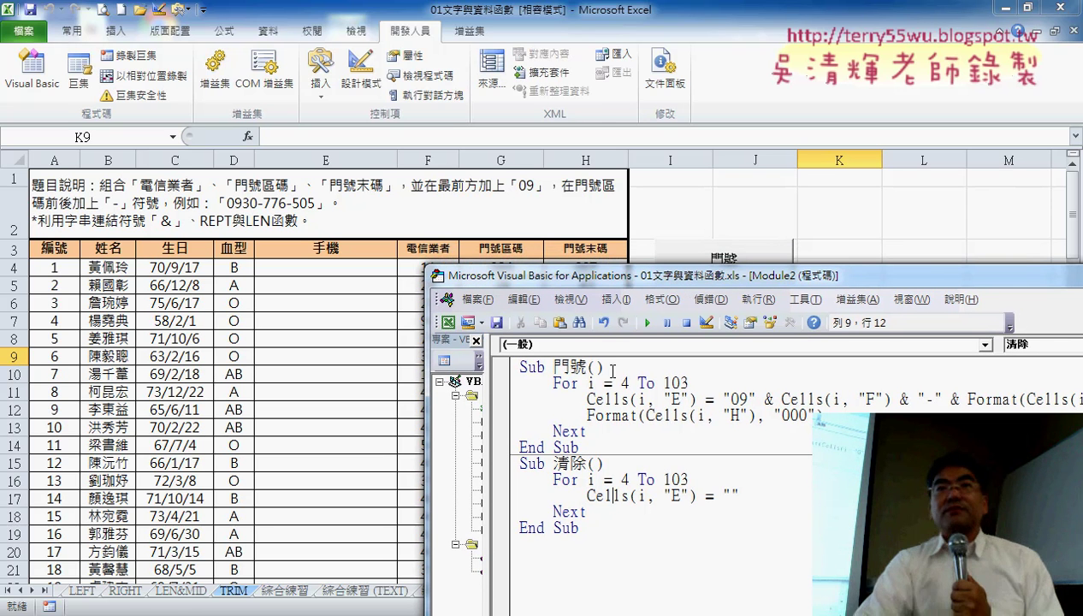
pyautogui.moveTo(667, 276); pyautogui.dragTo(621, 74)
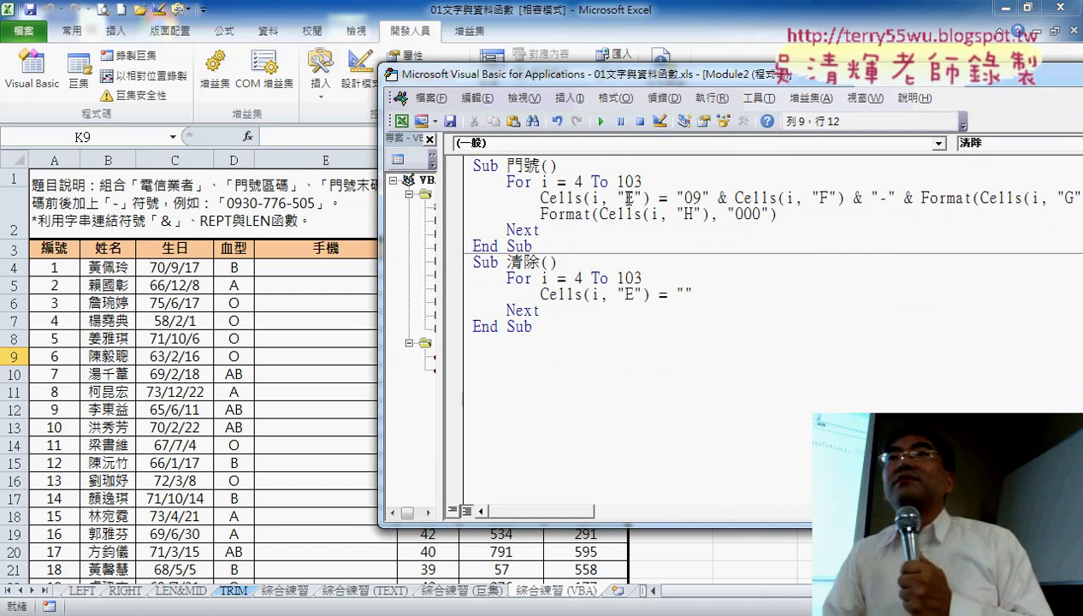
pyautogui.click(702, 369)
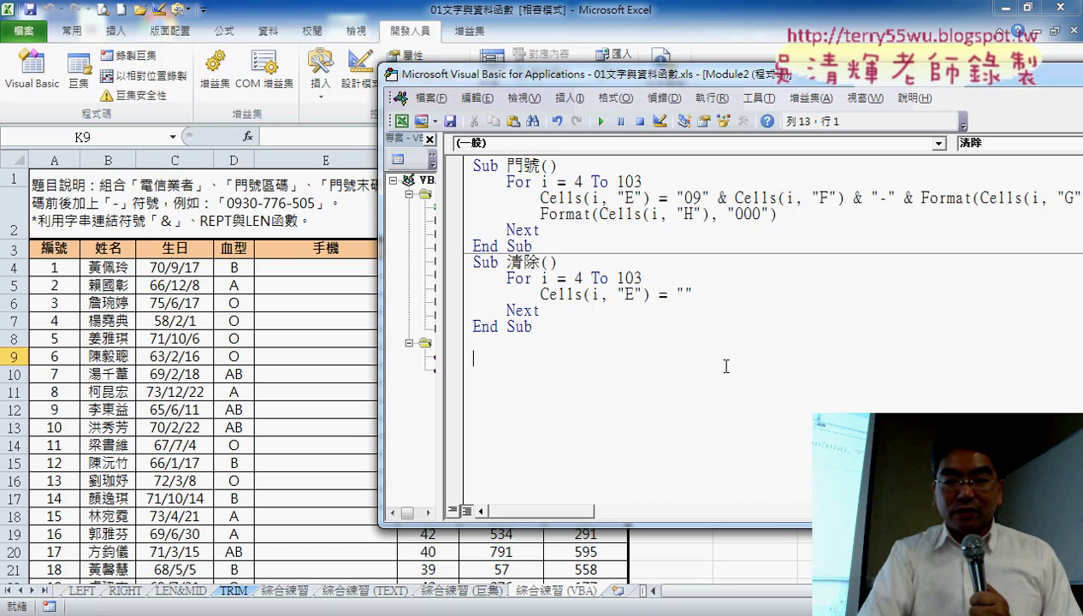
pyautogui.moveTo(685, 294); pyautogui.dragTo(709, 292)
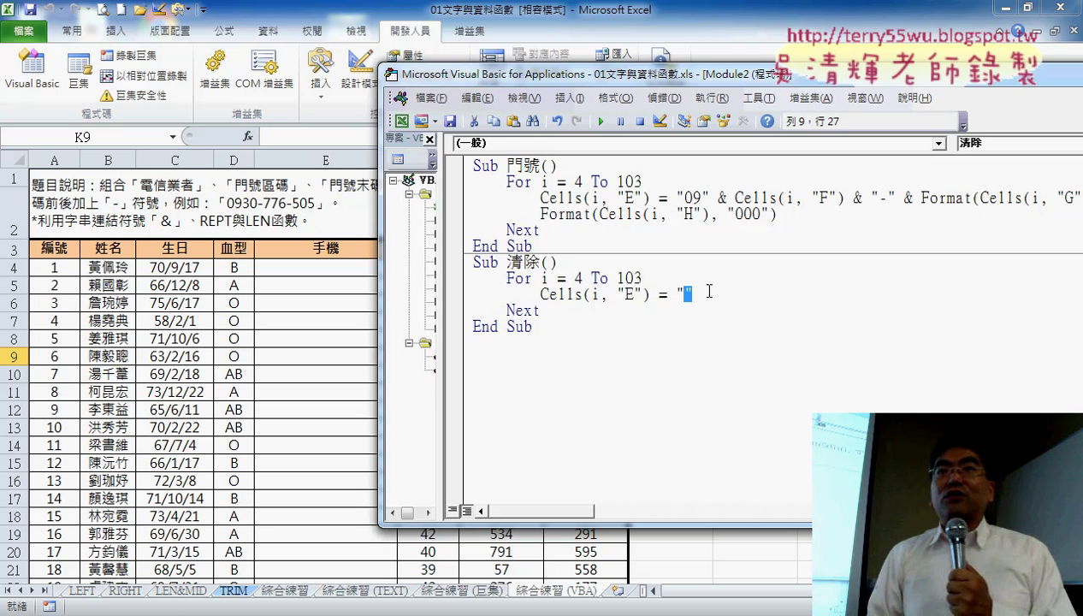
pyautogui.write('"')
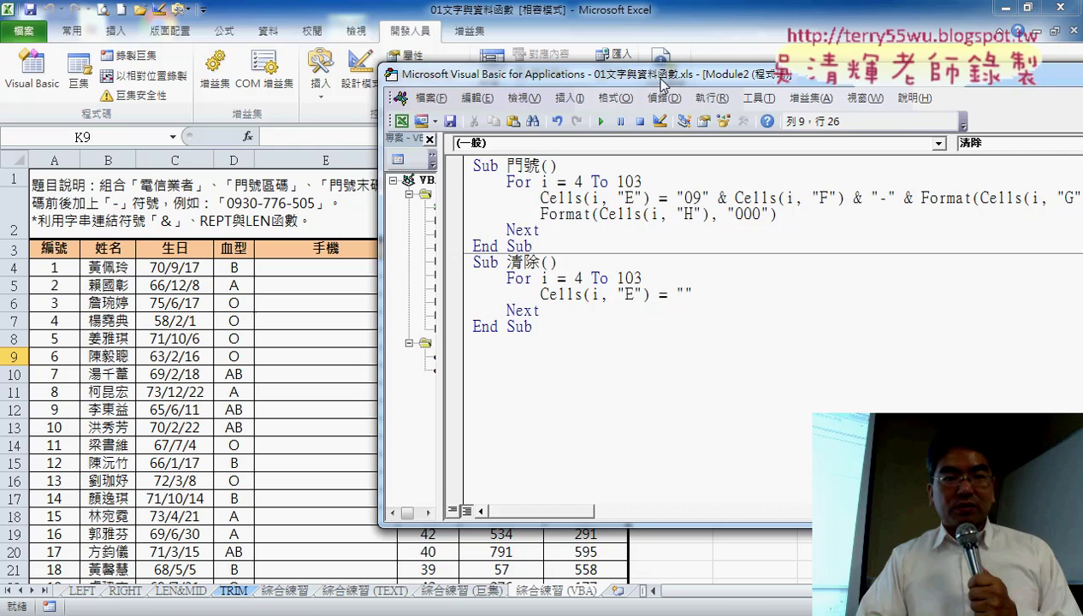
pyautogui.moveTo(668, 78); pyautogui.dragTo(322, 97)
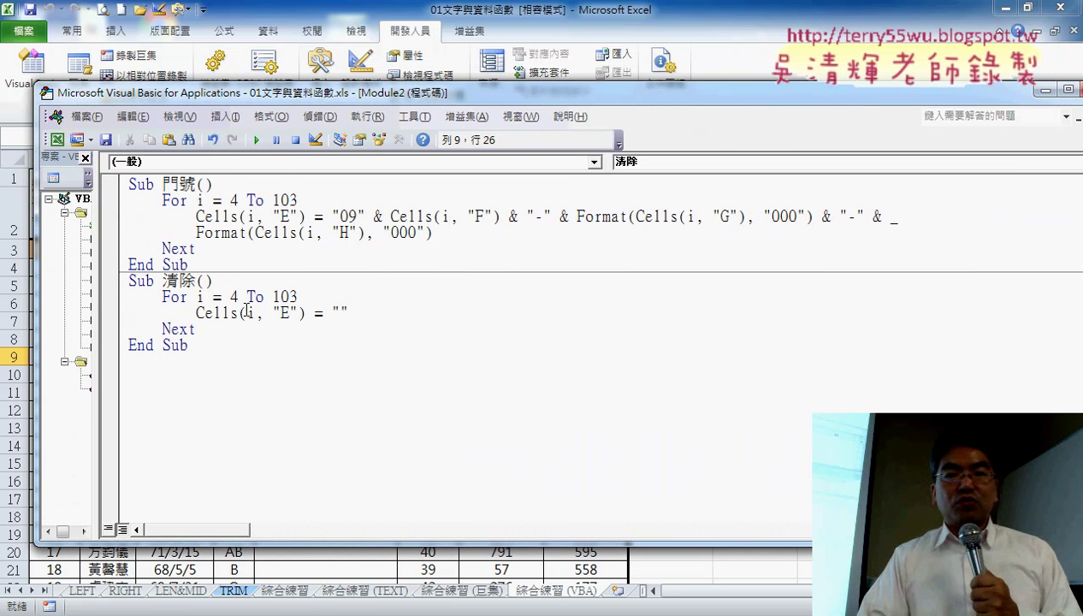
pyautogui.click(205, 346)
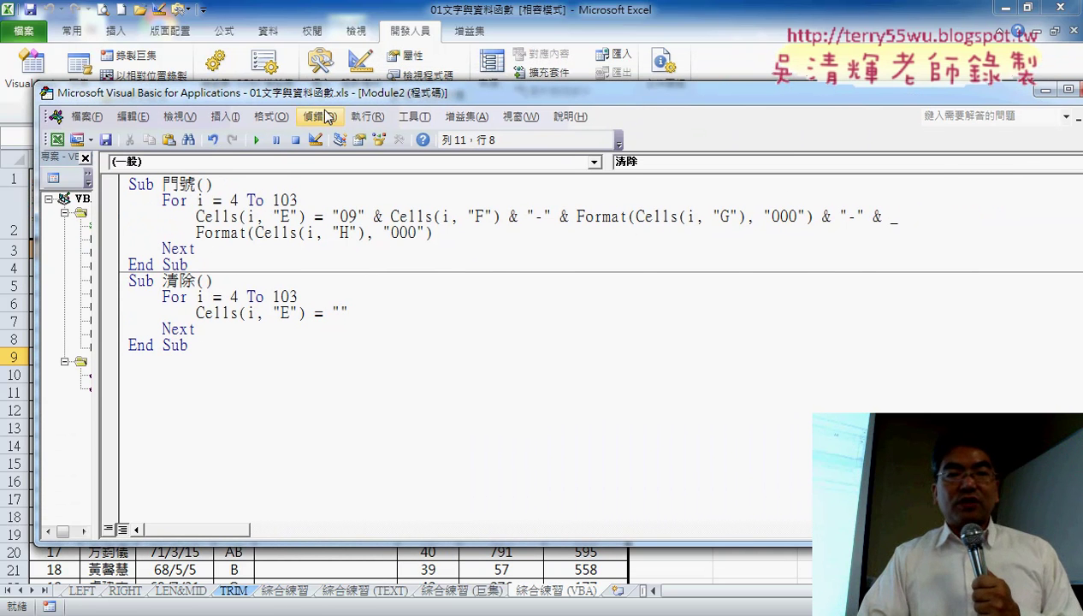
pyautogui.moveTo(338, 94)
pyautogui.mouseDown()
pyautogui.moveTo(381, 337)
pyautogui.moveTo(344, 89)
pyautogui.mouseUp()
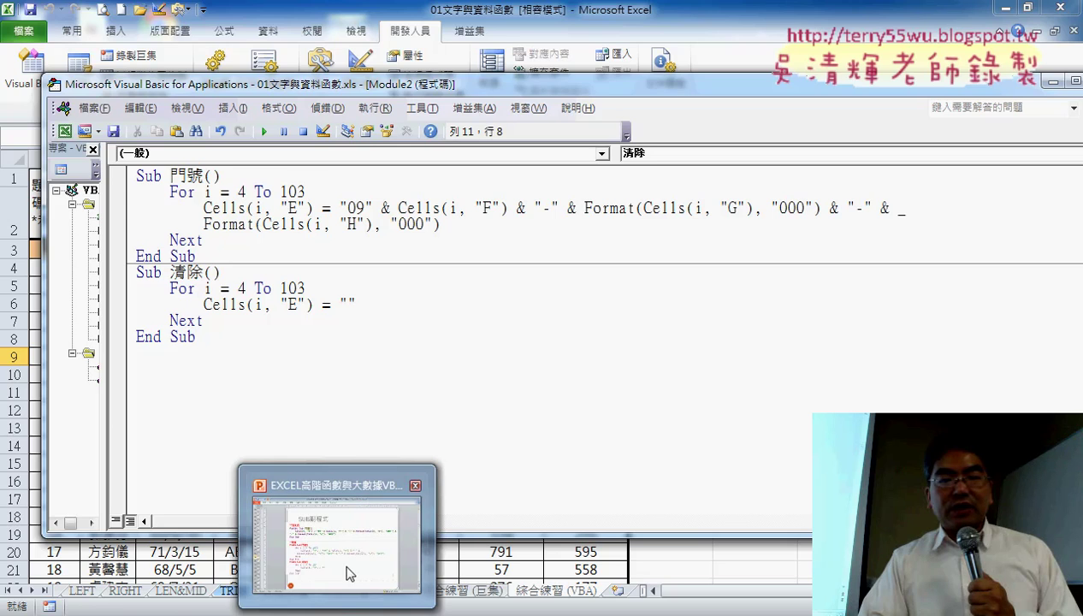
pyautogui.click(343, 561)
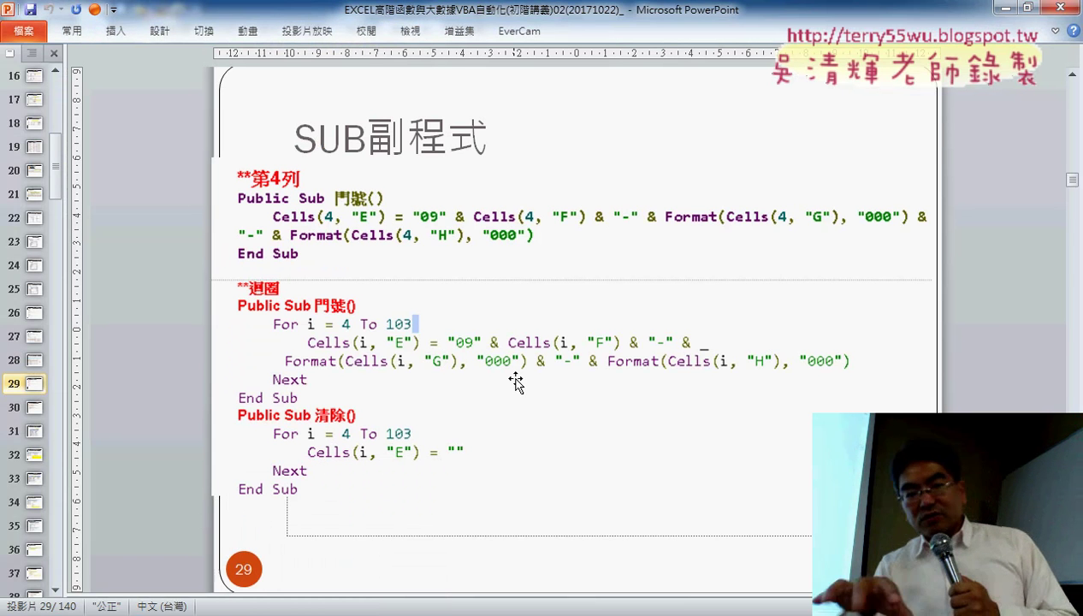
pyautogui.click(516, 383)
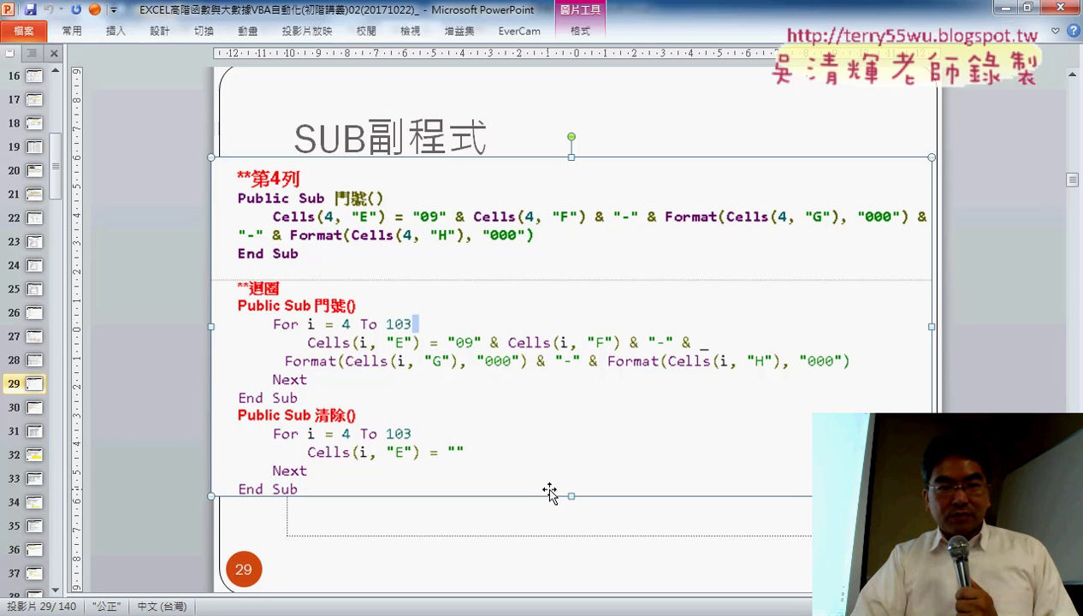
pyautogui.scroll(-1, 557, 502)
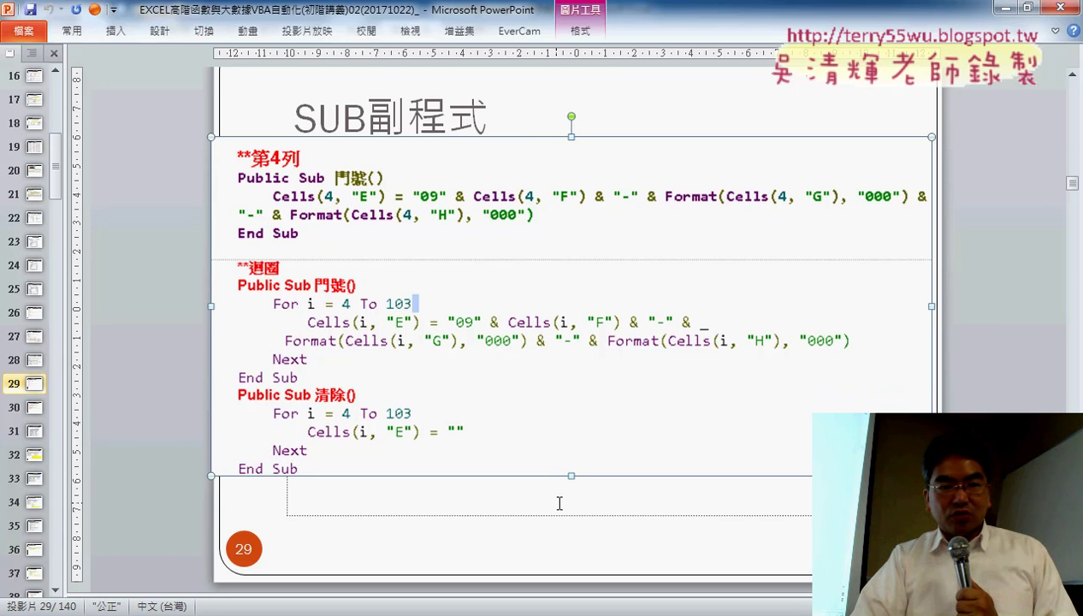
pyautogui.scroll(-2, 559, 503)
pyautogui.scroll(2, 560, 503)
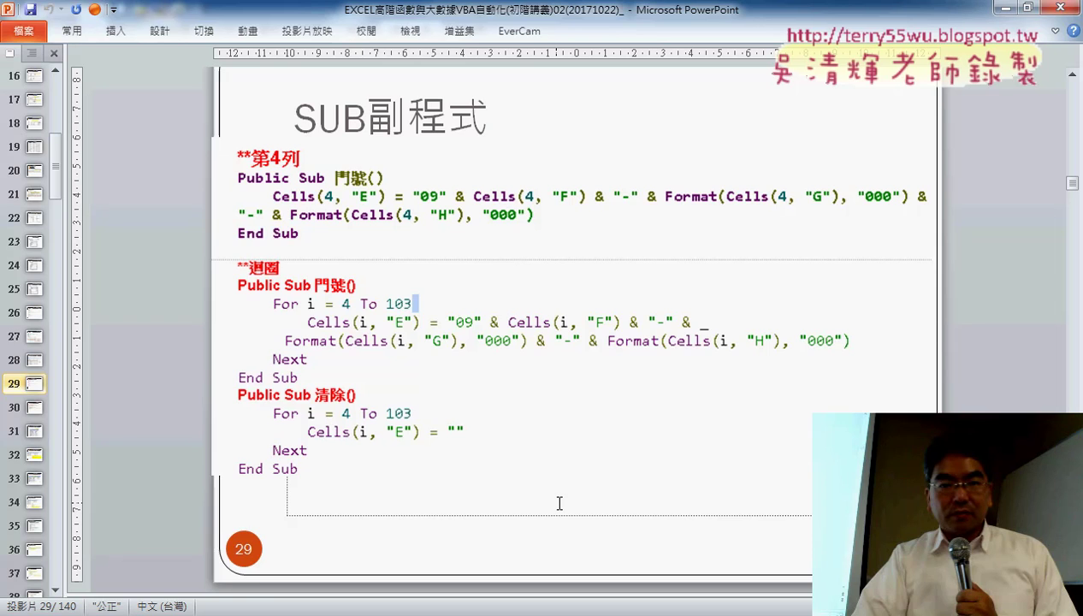
pyautogui.scroll(-2, 560, 503)
pyautogui.scroll(2, 559, 503)
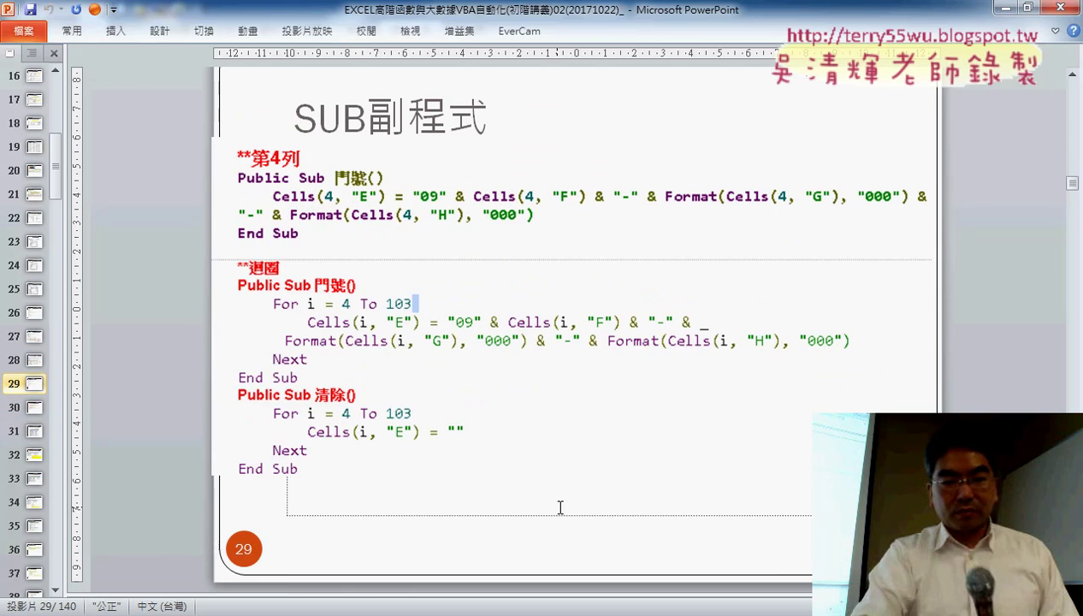
pyautogui.click(1005, 7)
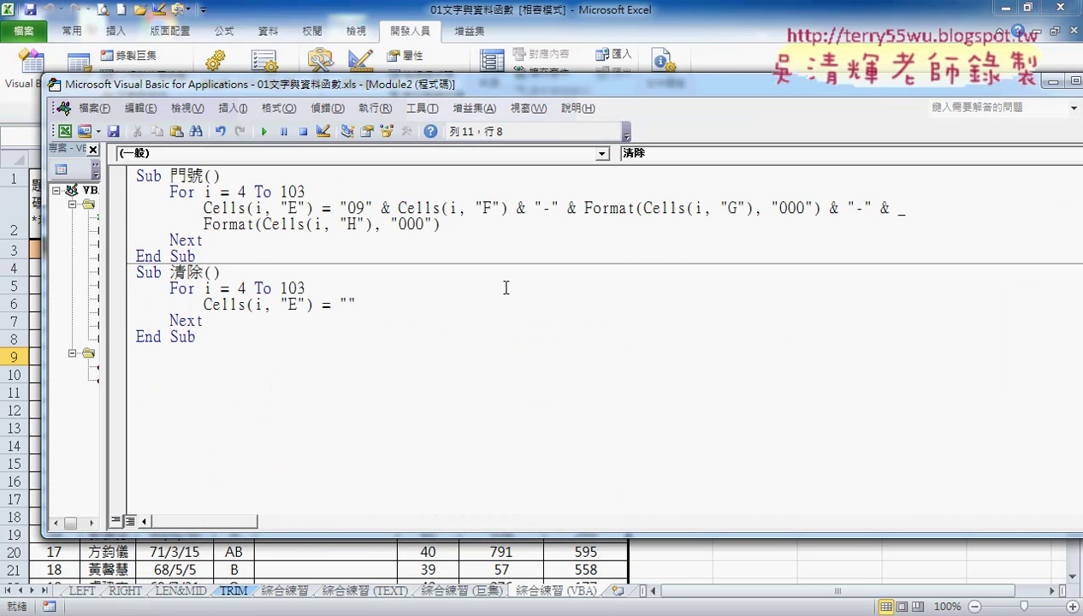